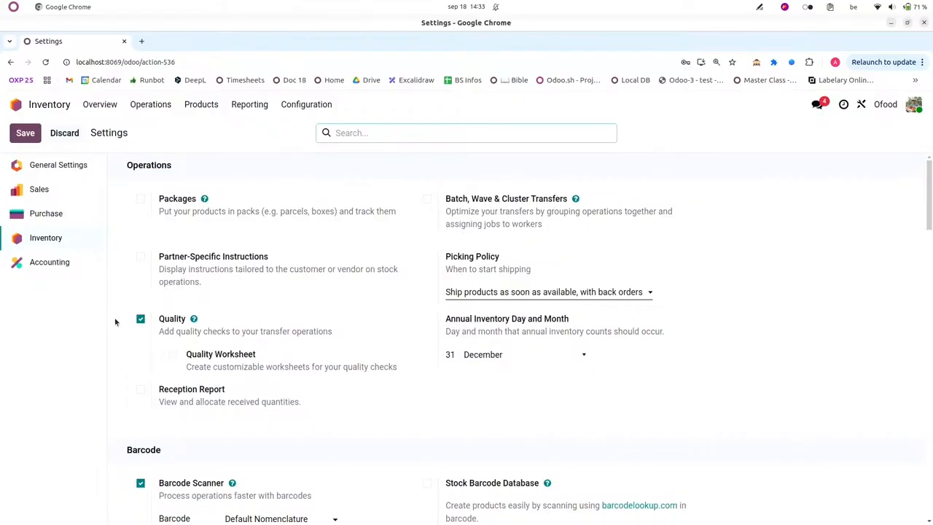
Examine the Traceability options in the Inventory settings, including lots, serial numbers and expiration dates.
scroll(114, 322, down, 10)
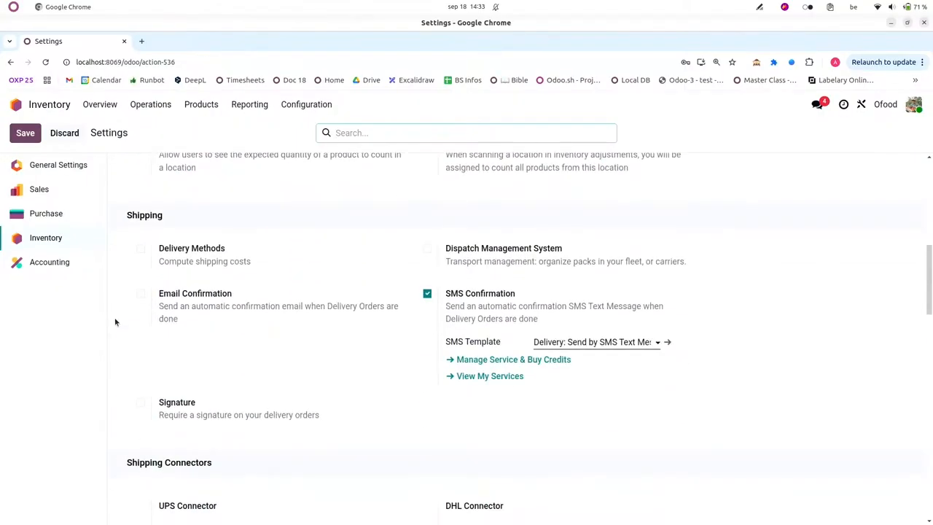
scroll(115, 319, down, 10)
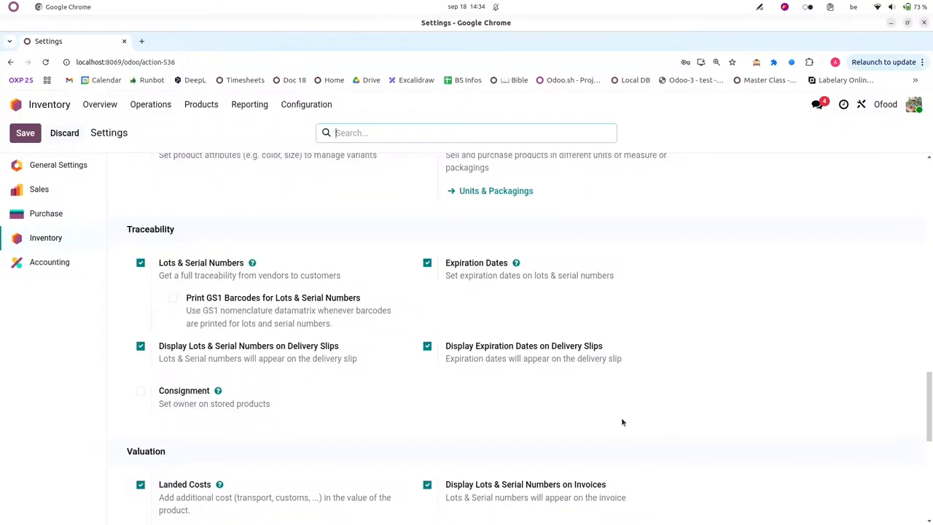
Open the Red Apple product and examine its Fresh category's removal strategy and costing method, returning to the product.
click(207, 106)
click(208, 130)
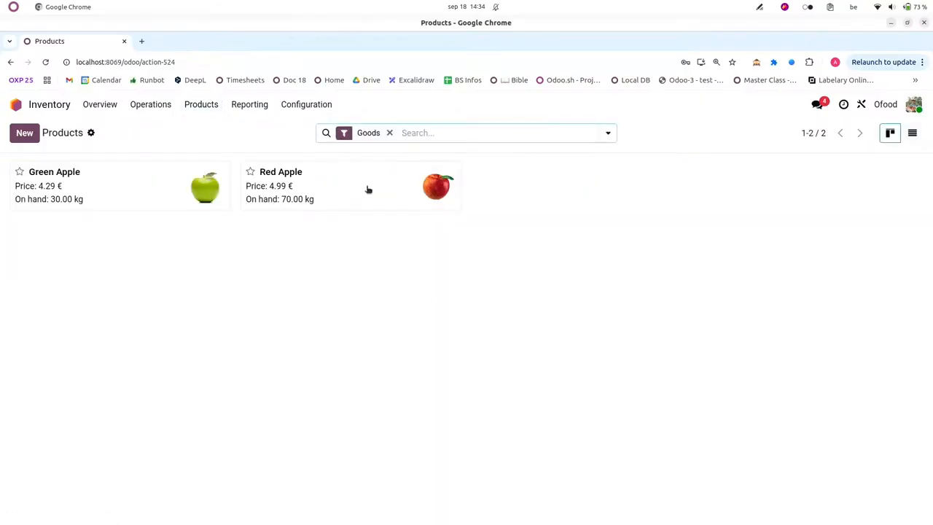
click(368, 190)
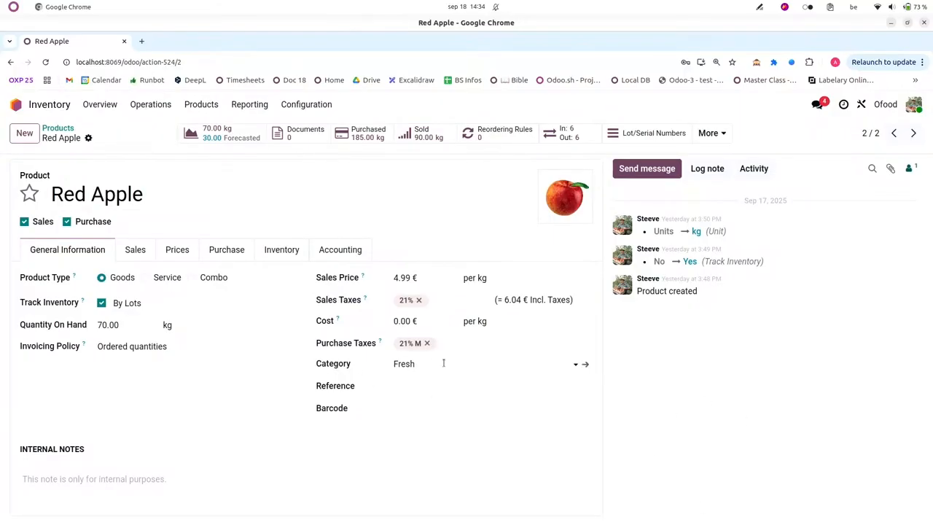
click(586, 365)
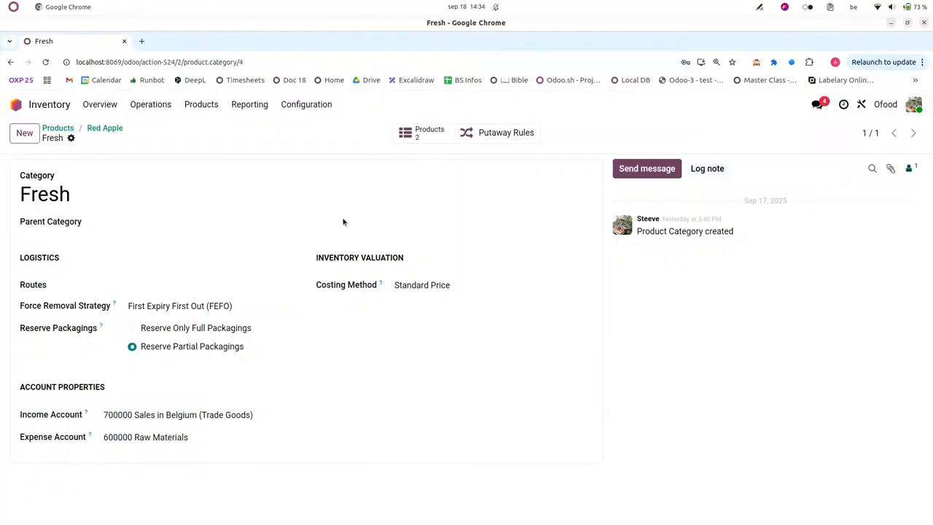
click(113, 131)
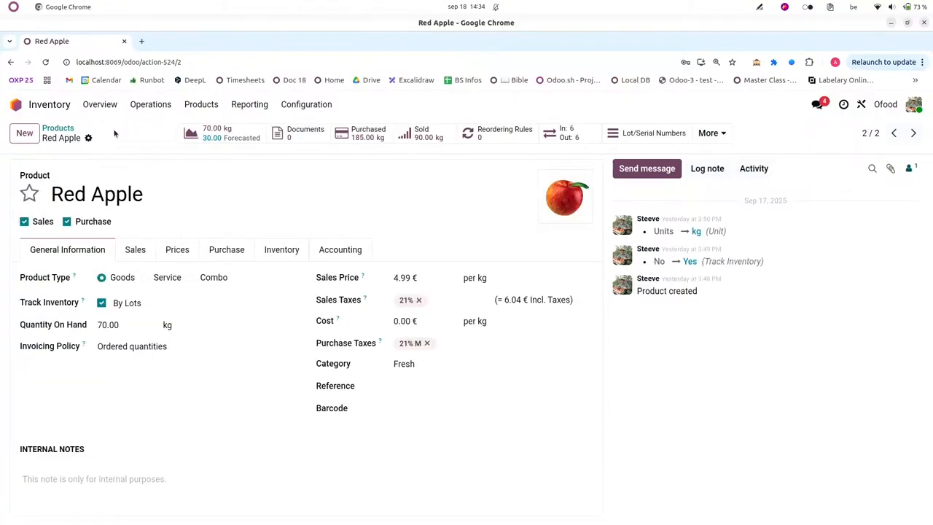
Examine Red Apple's vendor pricing and its inventory settings for traceability and expiration, removal and alert dates.
click(221, 251)
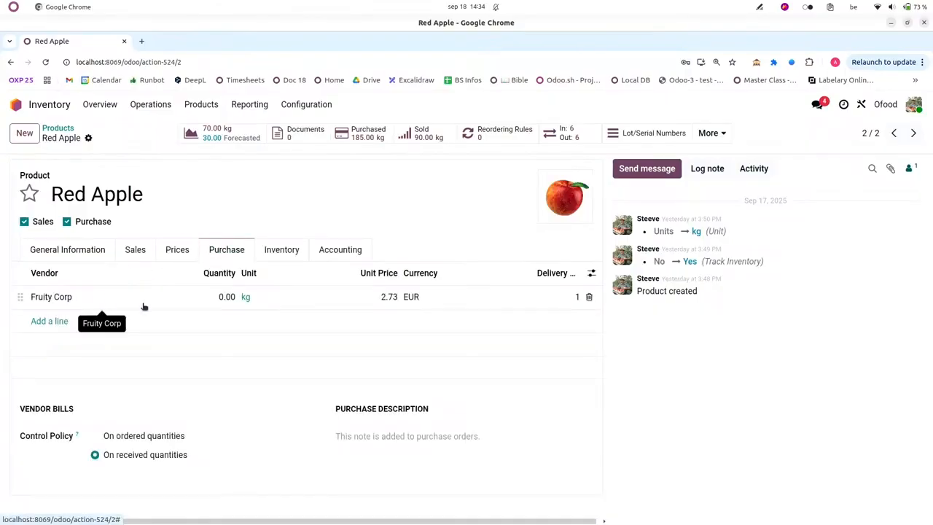
click(276, 250)
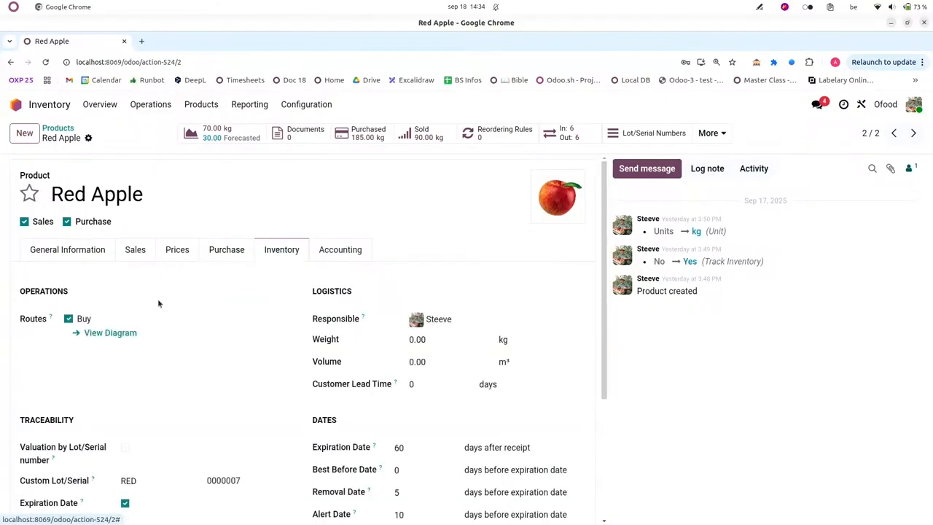
scroll(183, 361, down, 4)
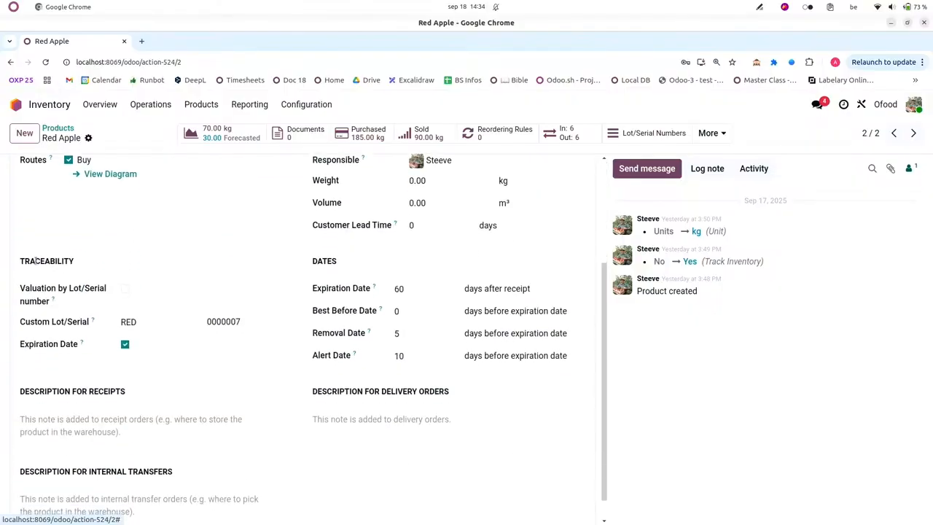
double_click(35, 261)
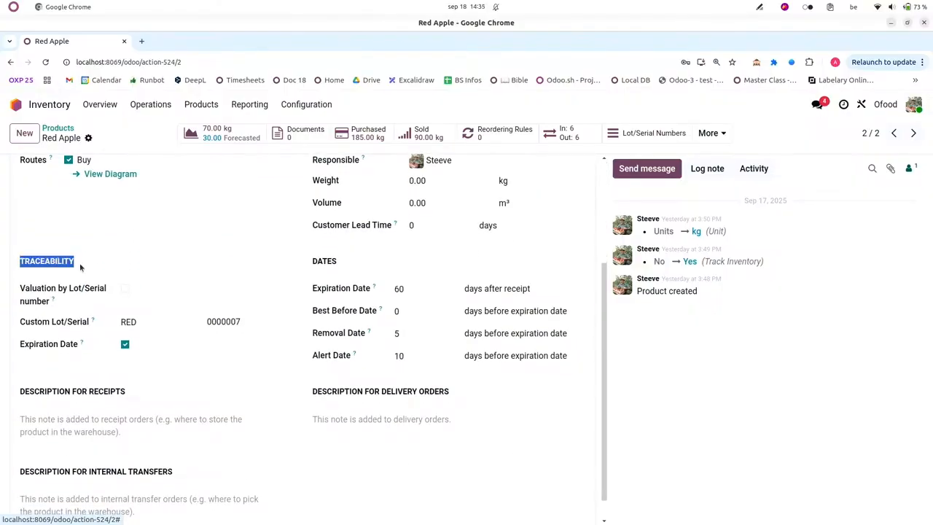
click(32, 277)
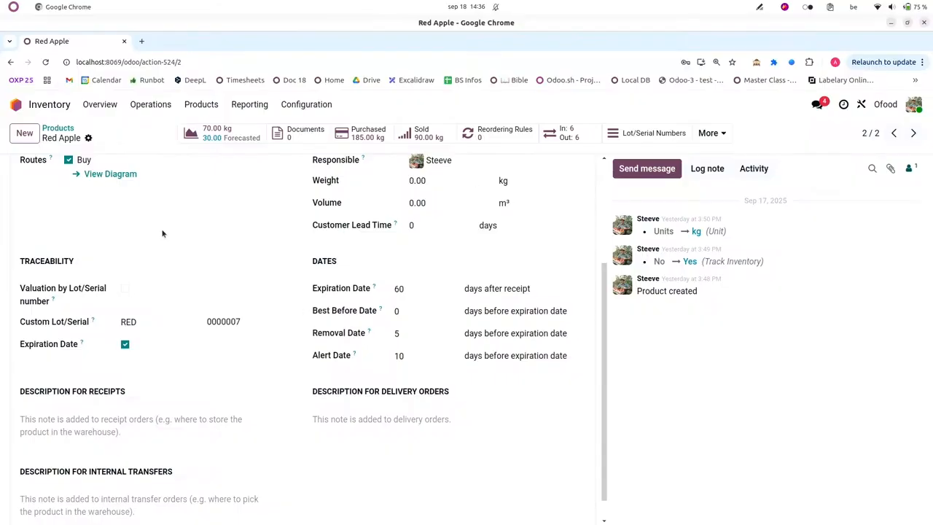
Switch to the Purchase app and create a request for quotation for the vendor Fruity Corp.
click(18, 106)
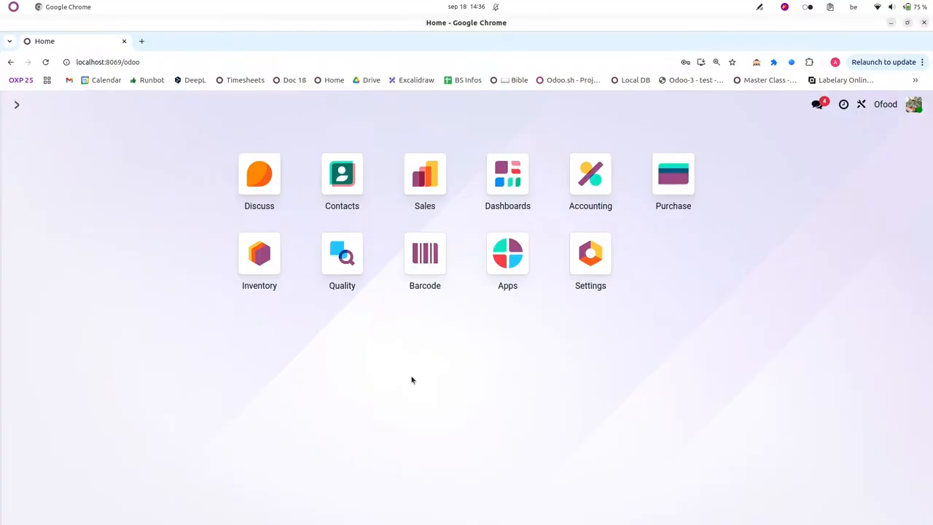
click(684, 185)
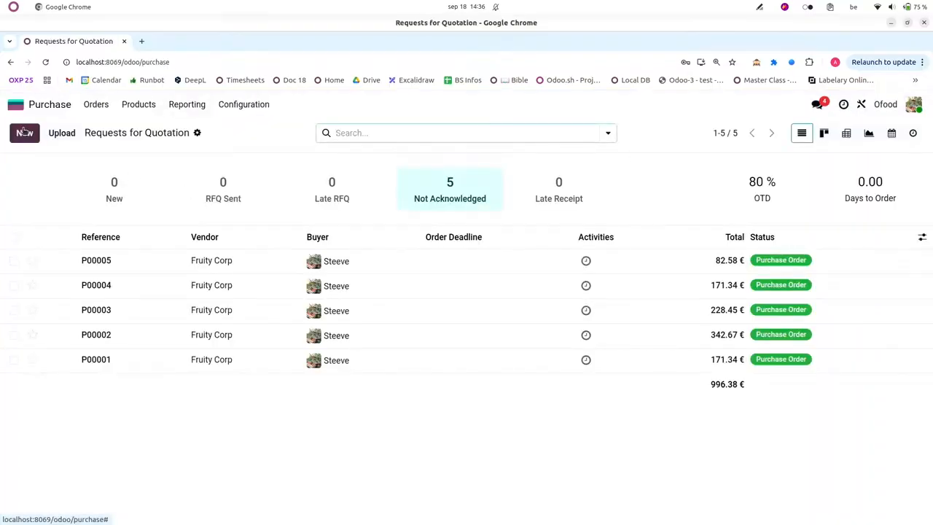
click(21, 132)
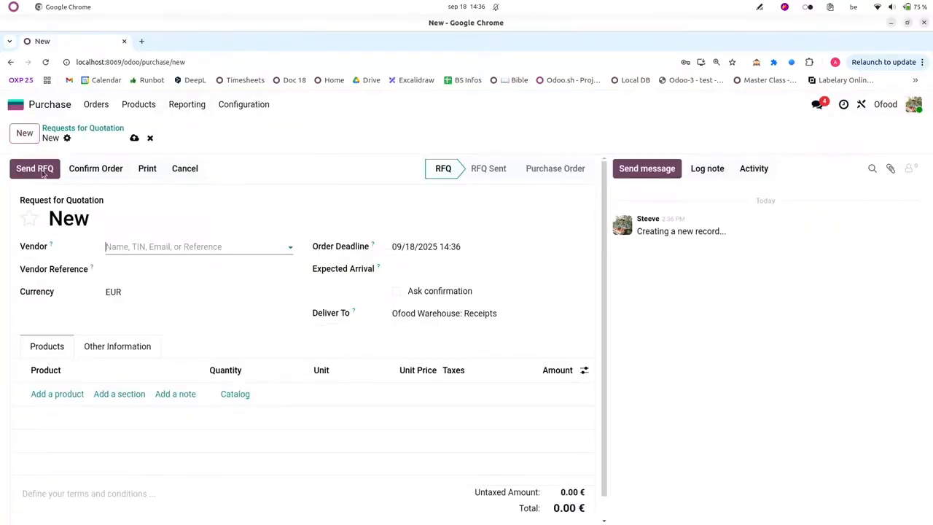
click(168, 247)
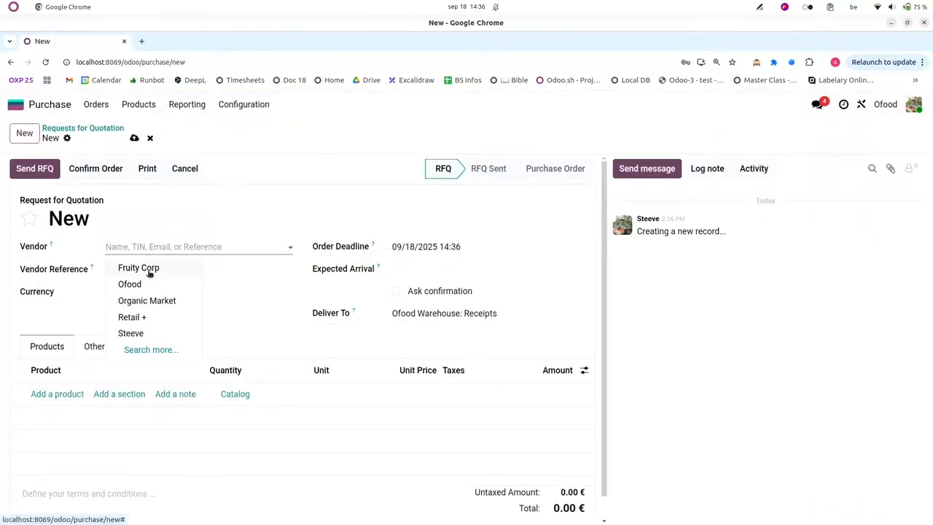
click(138, 267)
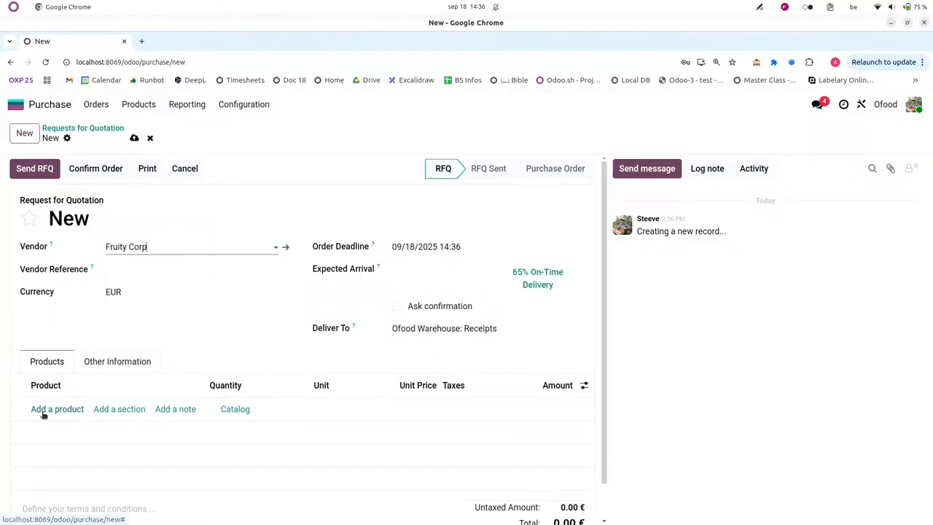
Add 20 kg of Green Apple and 40 kg of Red Apple to the quotation from the product catalog.
click(237, 409)
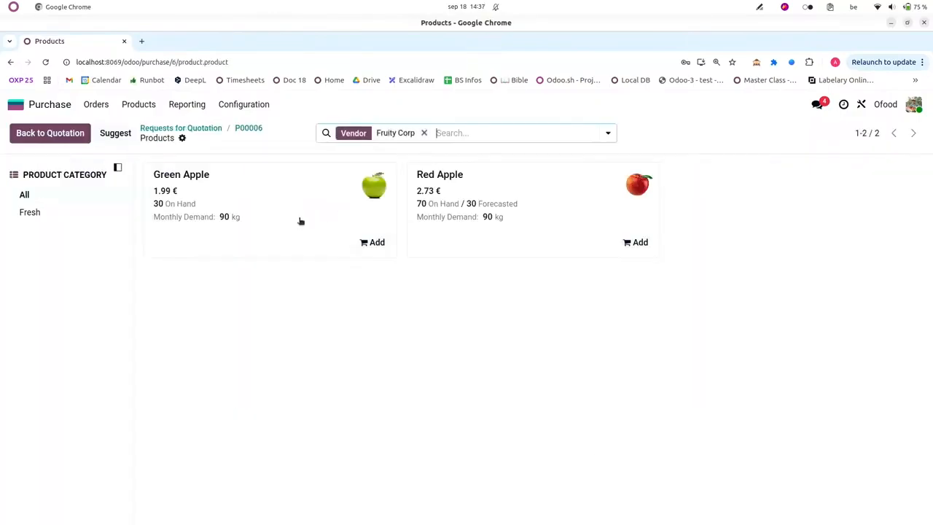
click(370, 242)
click(202, 245)
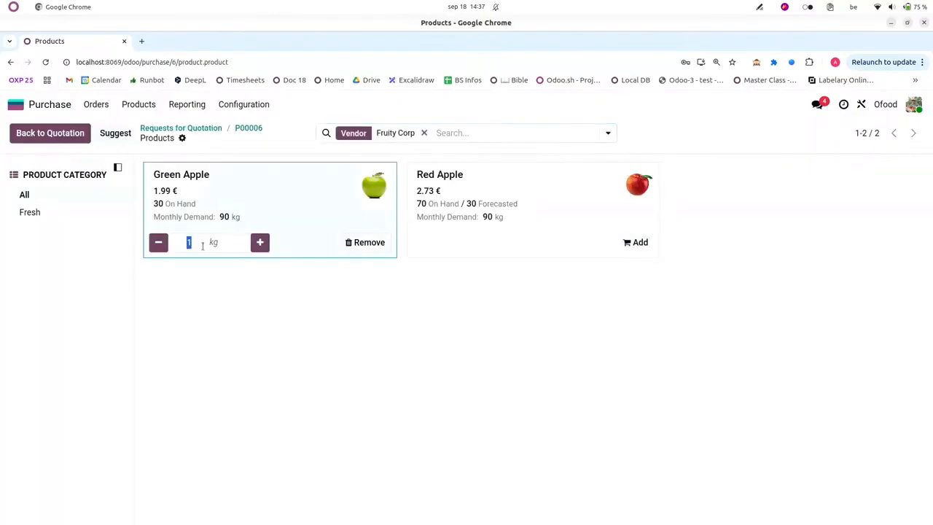
text(20)
click(634, 242)
click(453, 243)
text(40)
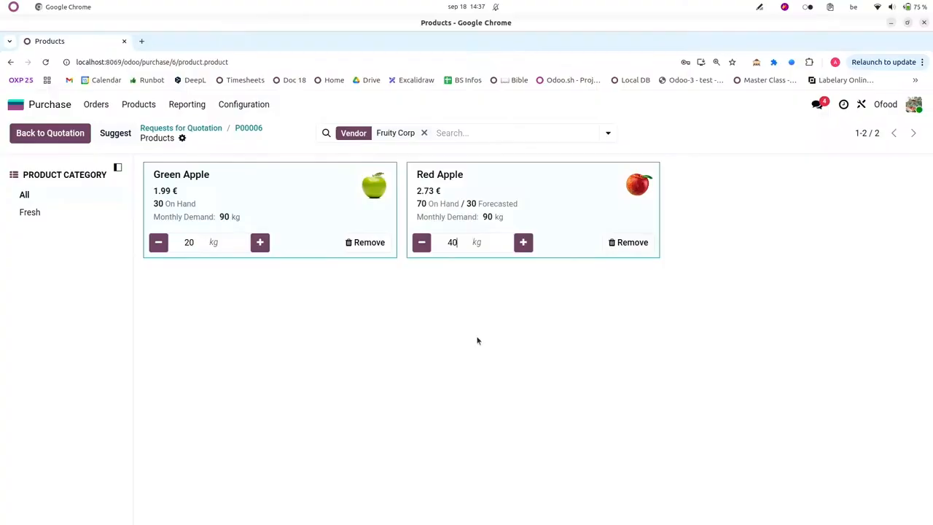
click(29, 134)
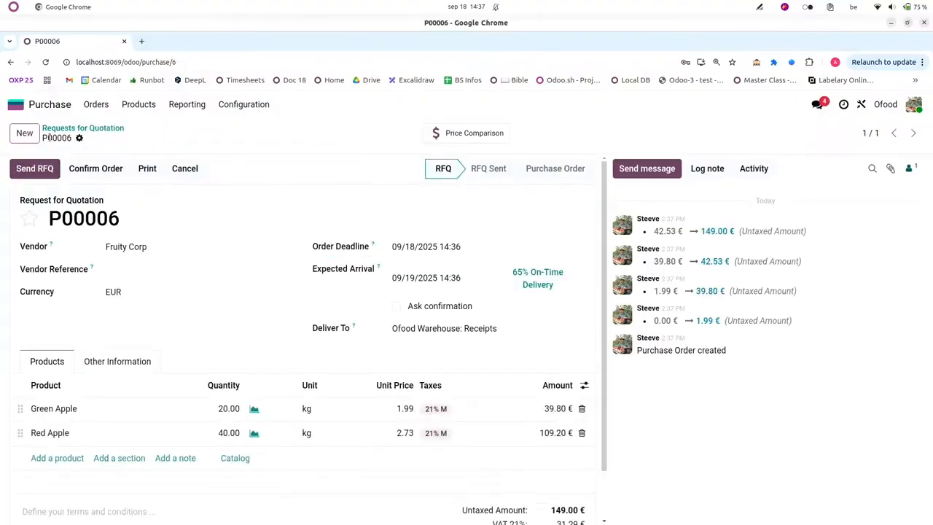
Confirm the purchase order for Fruity Corp and open its receipt.
click(86, 169)
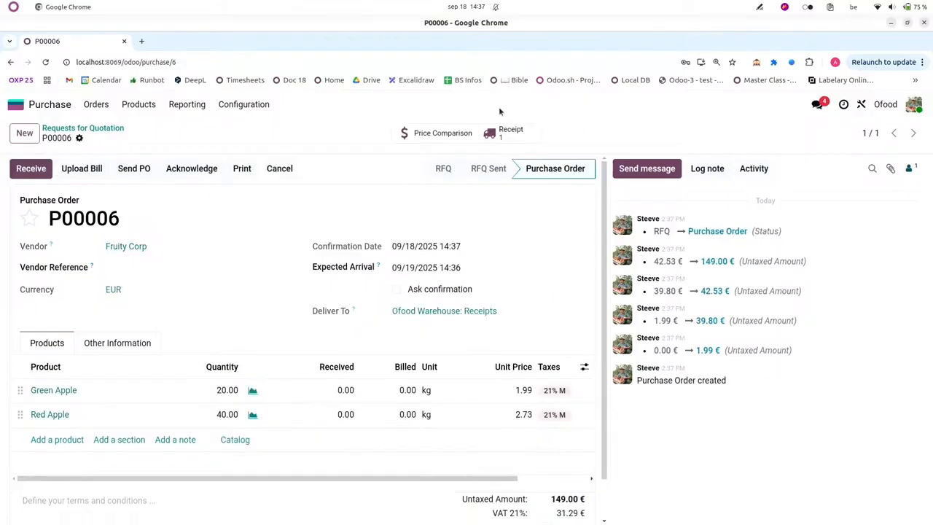
click(516, 133)
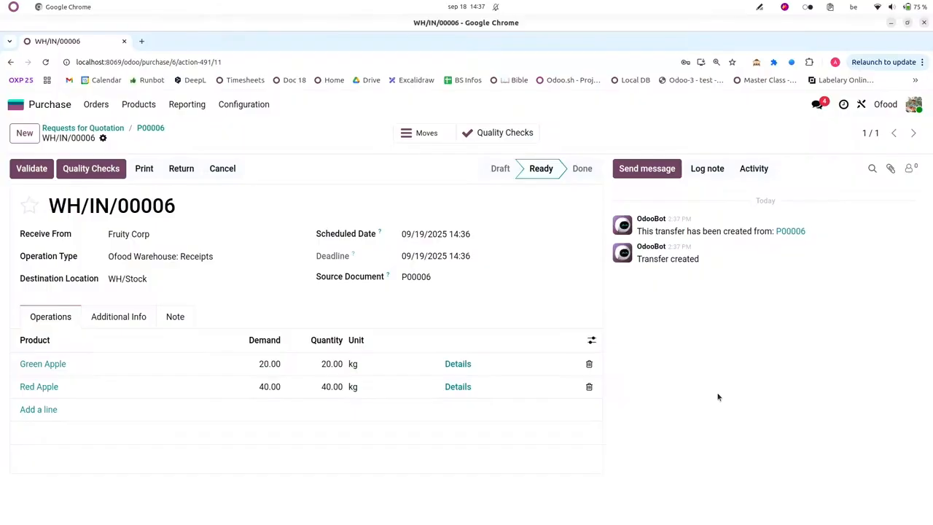
Generate a new lot number for the full Green Apple quantity on the receipt and save the detailed operations.
click(456, 367)
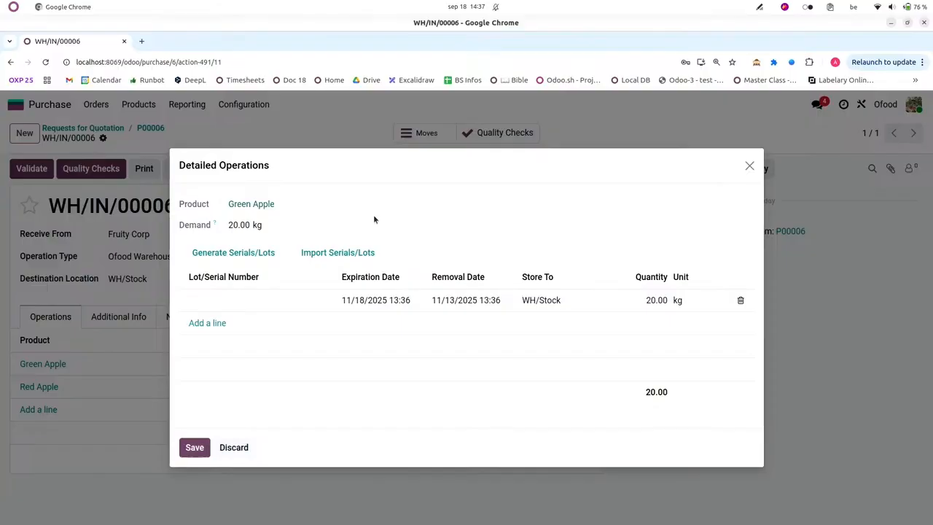
click(212, 255)
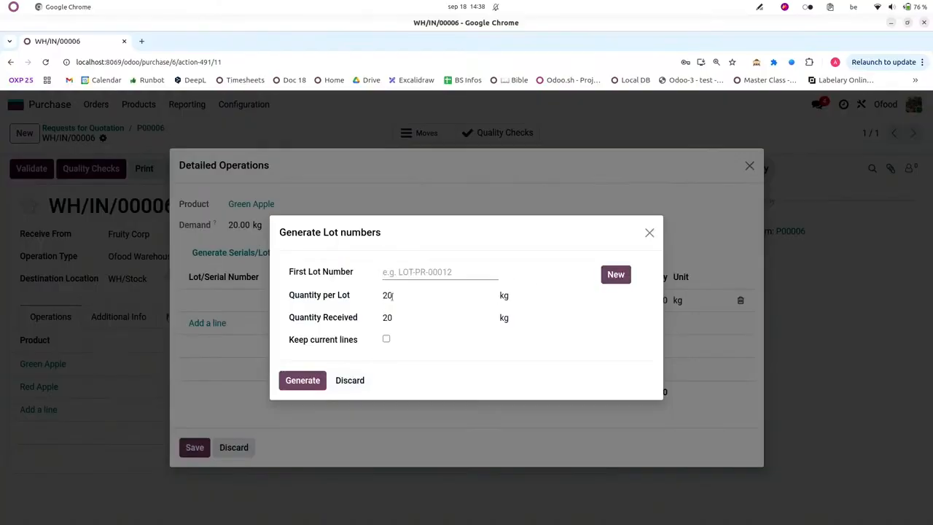
click(617, 275)
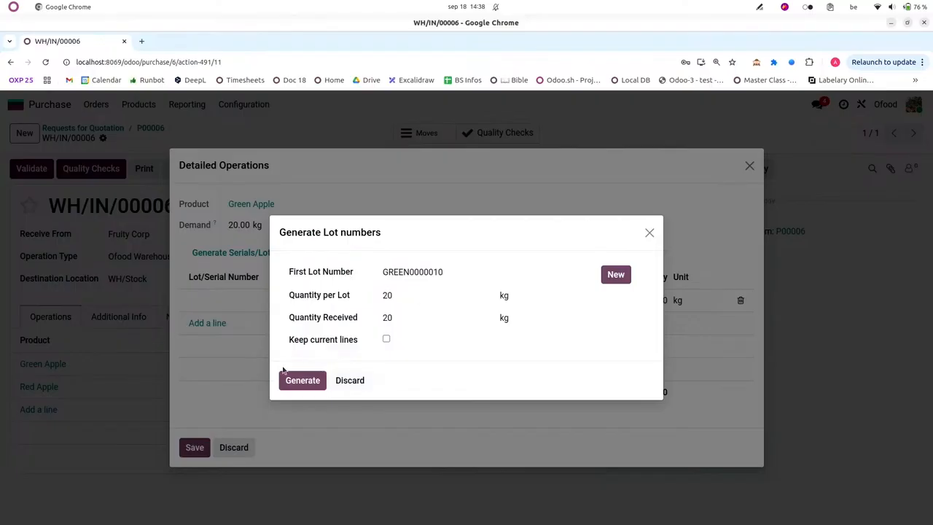
click(300, 383)
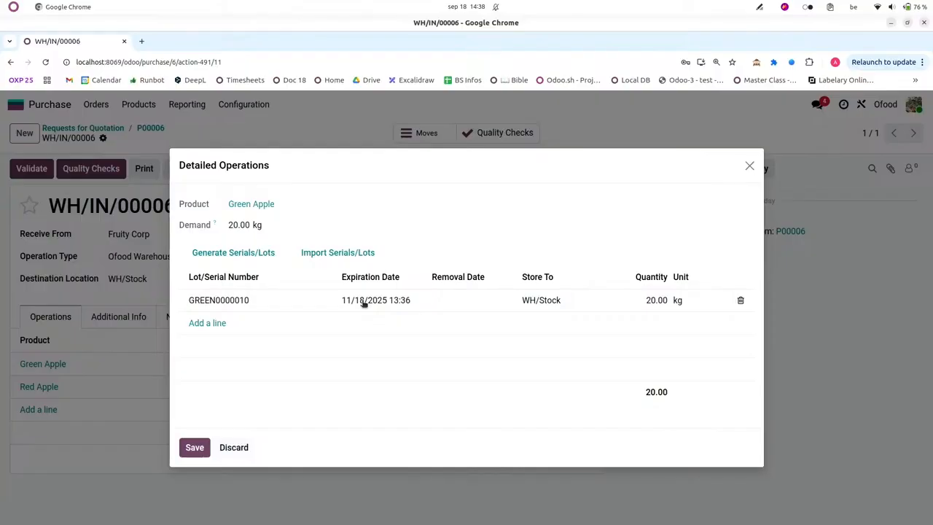
click(194, 448)
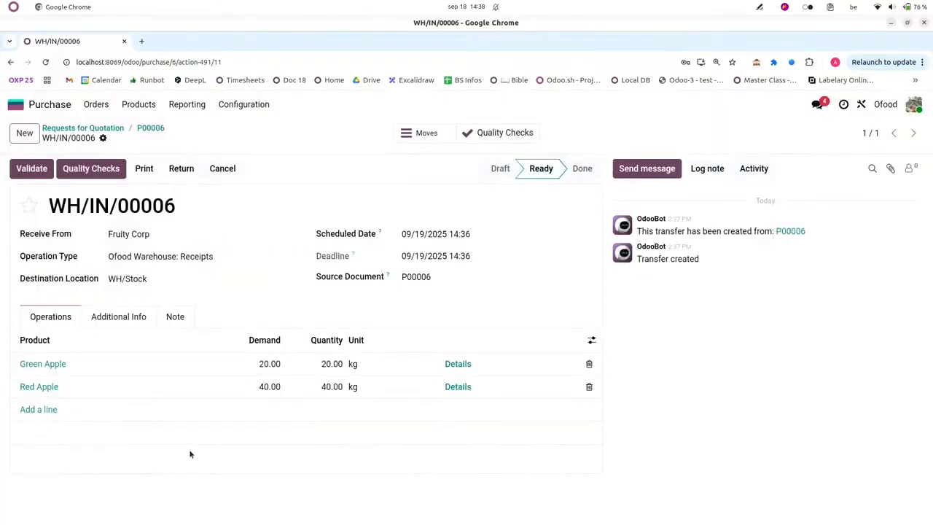
Generate new lot numbers for Red Apple on the receipt, with a quantity of 20 kg per lot.
click(452, 387)
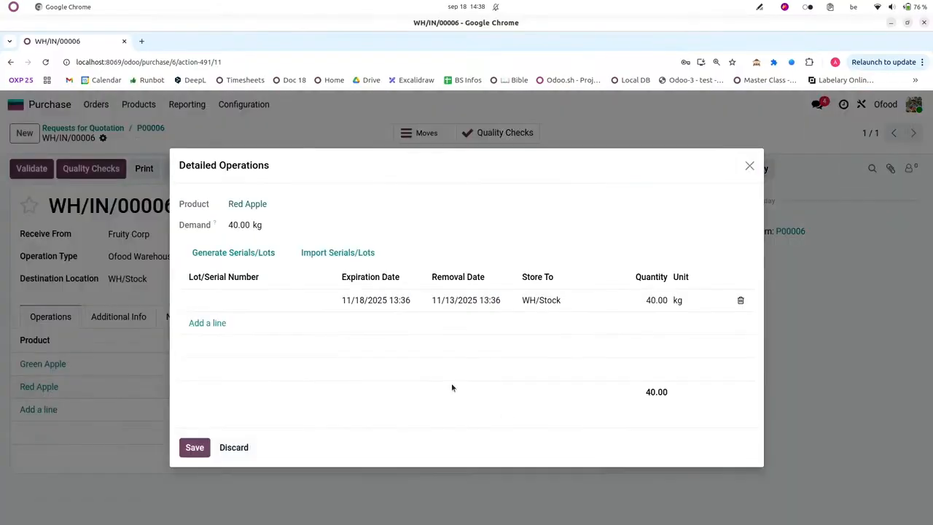
click(233, 253)
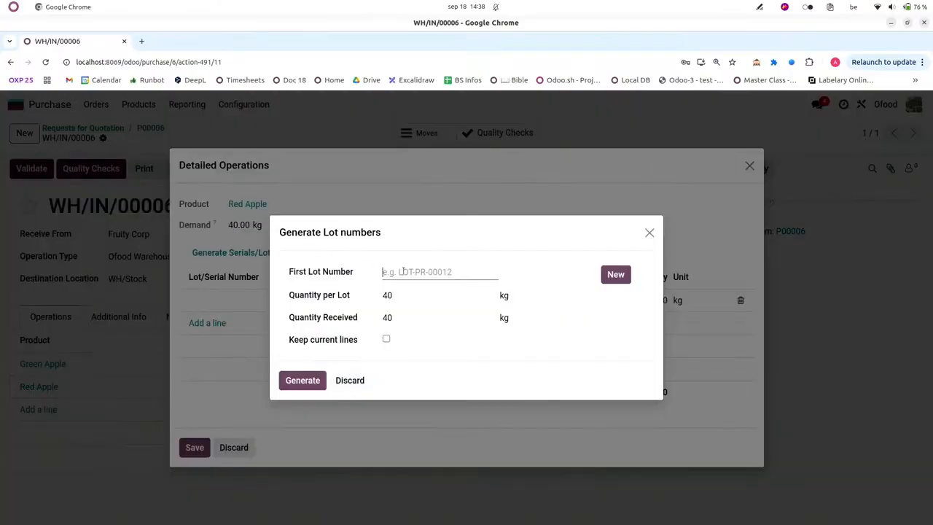
click(402, 295)
key(BackSpace)
key(BackSpace)
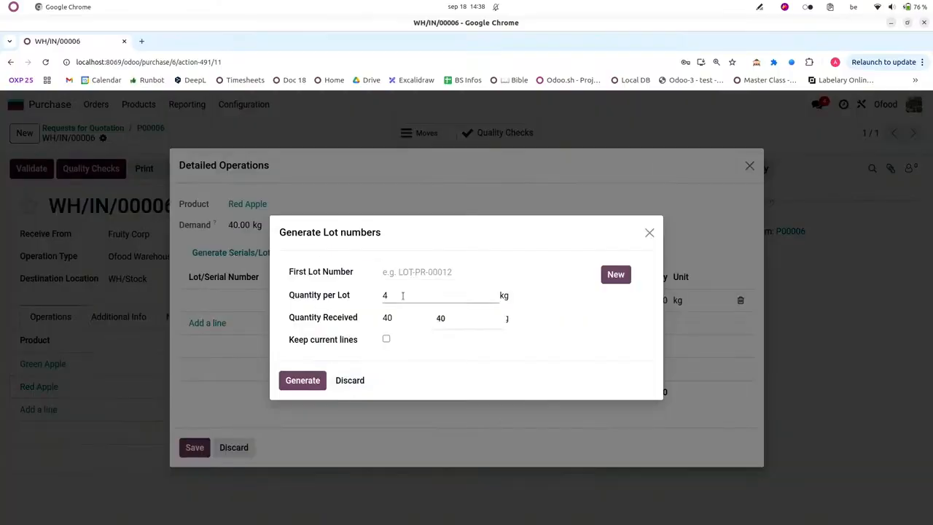
text(20)
click(611, 275)
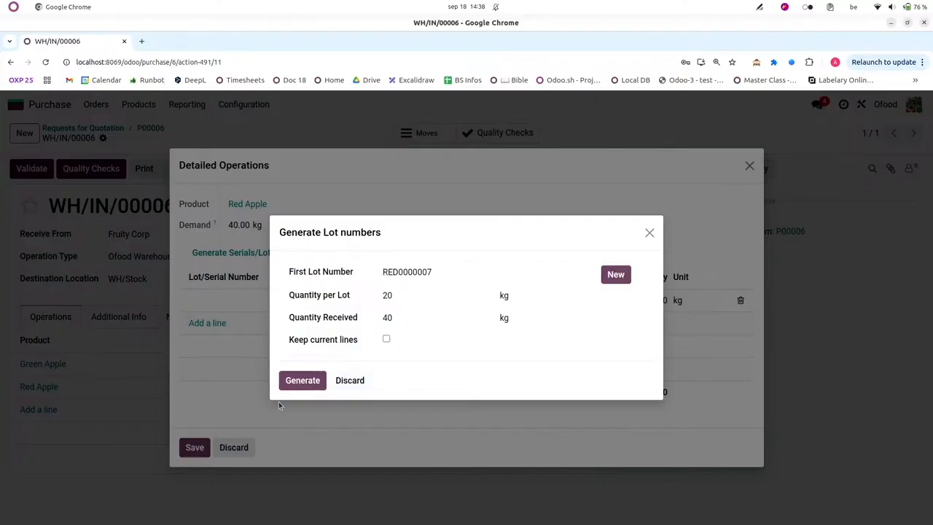
click(295, 384)
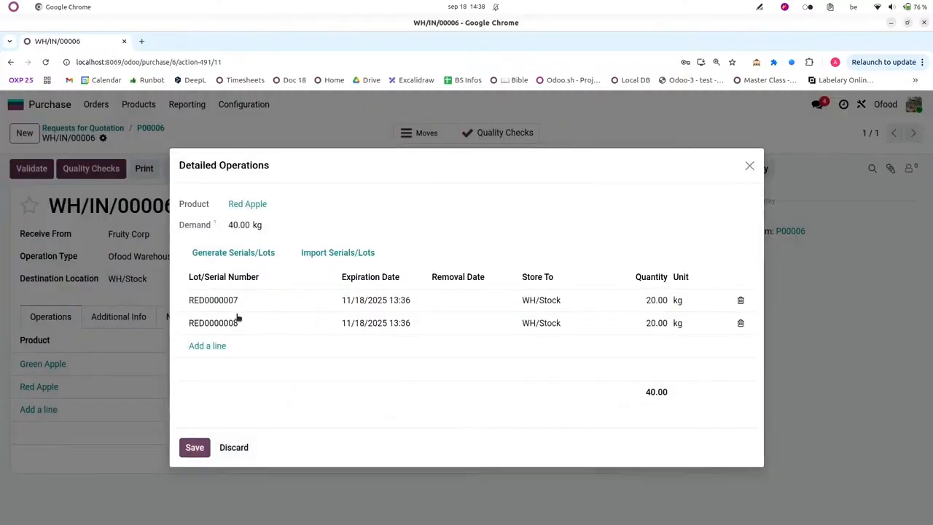
Set the expiration dates of Red Apple lots RED0000007 and RED0000008 to 11/16/2025 and 11/12/2025, and save the detailed operations.
click(371, 305)
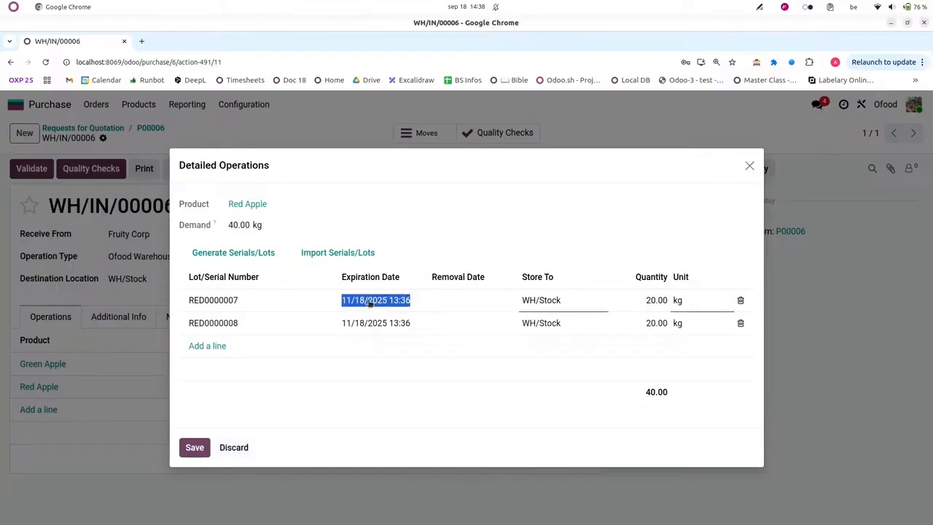
click(370, 303)
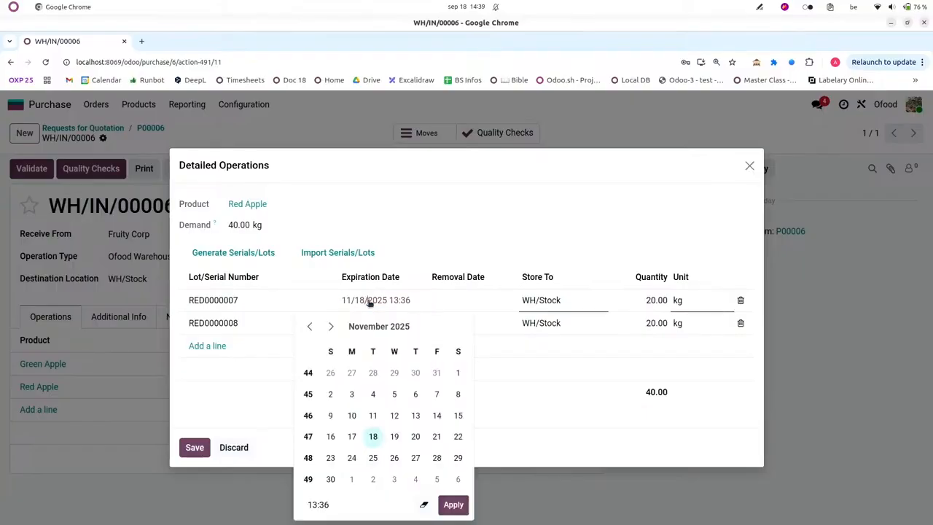
click(330, 436)
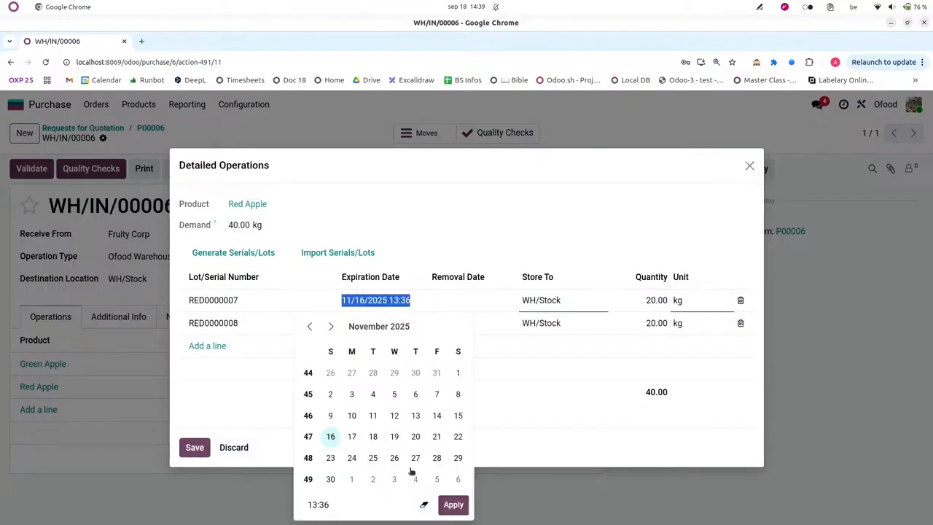
click(453, 504)
click(362, 323)
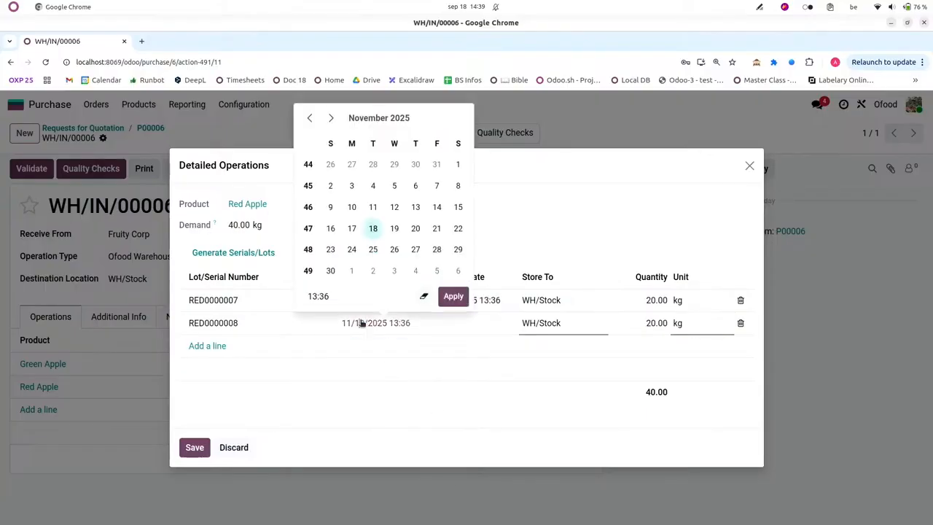
click(395, 207)
click(452, 298)
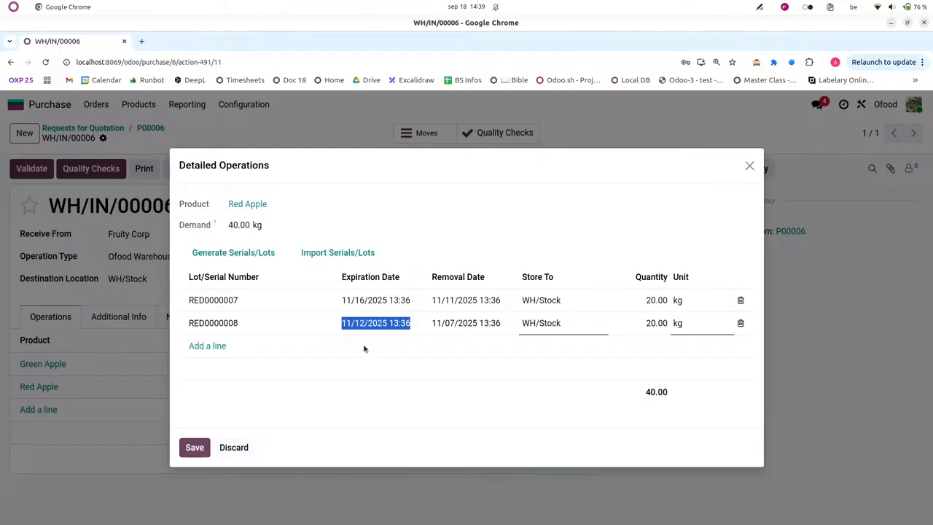
click(192, 448)
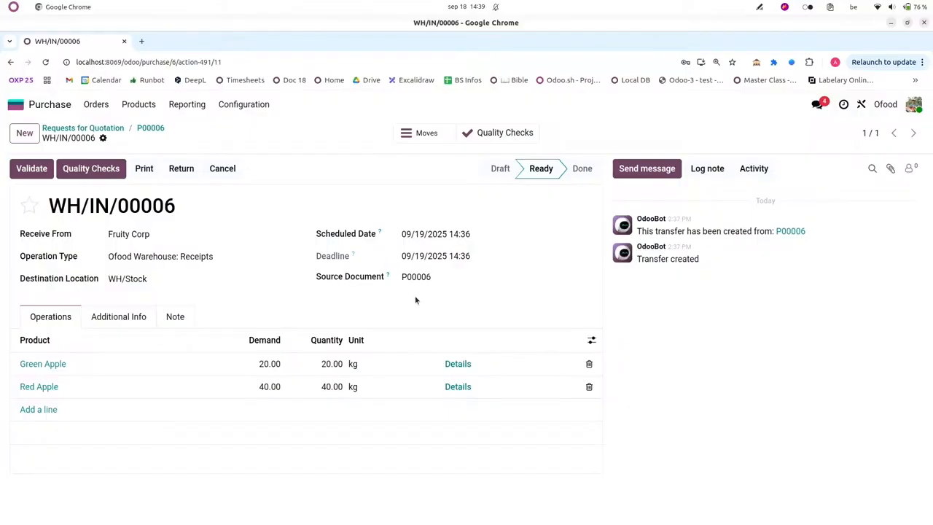
Run the receipt's quality checks and fail the full Green Apple lot, sending it to WH/Quarantine.
click(88, 169)
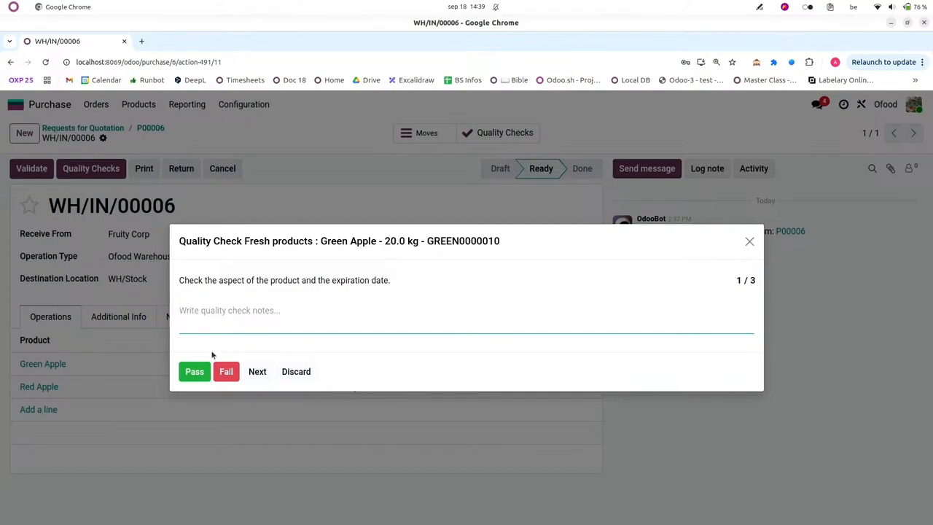
click(225, 368)
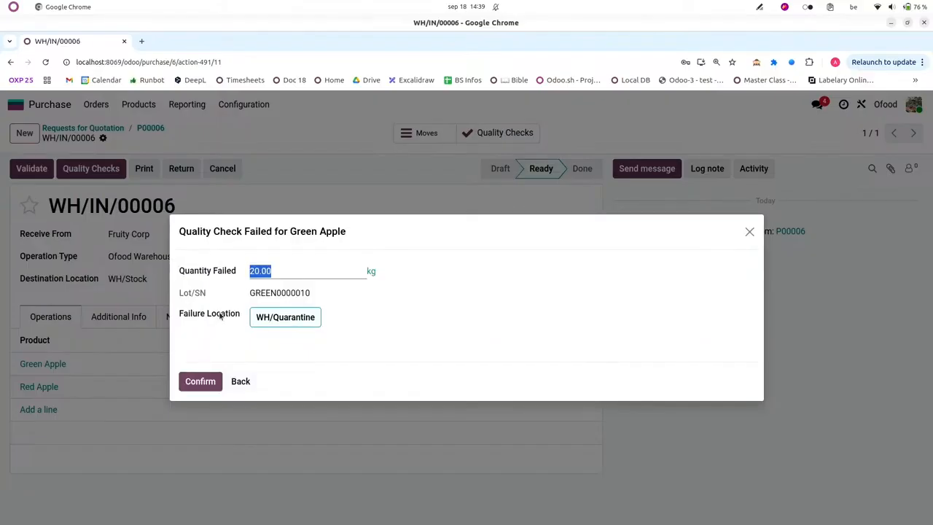
click(198, 387)
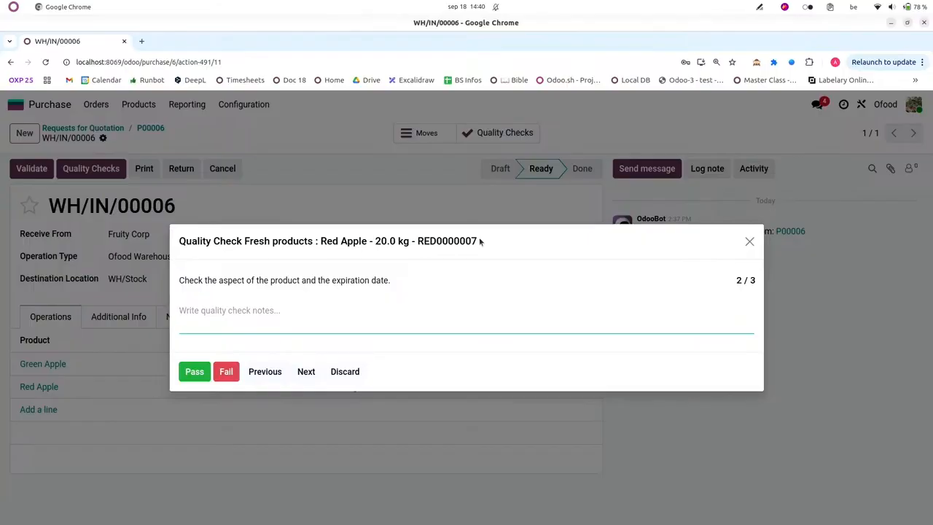
Pass the quality checks for both Red Apple lots and validate the receipt.
click(195, 372)
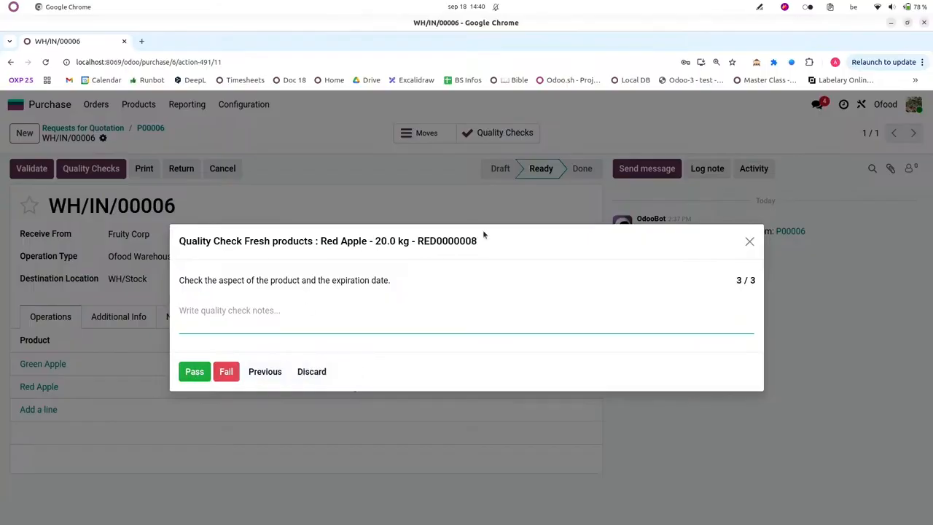
drag(485, 241, 469, 229)
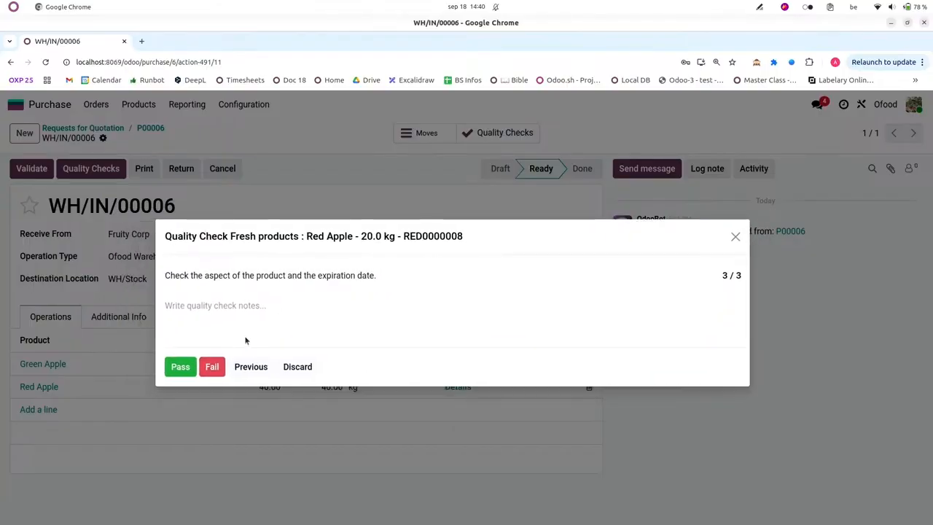
click(181, 367)
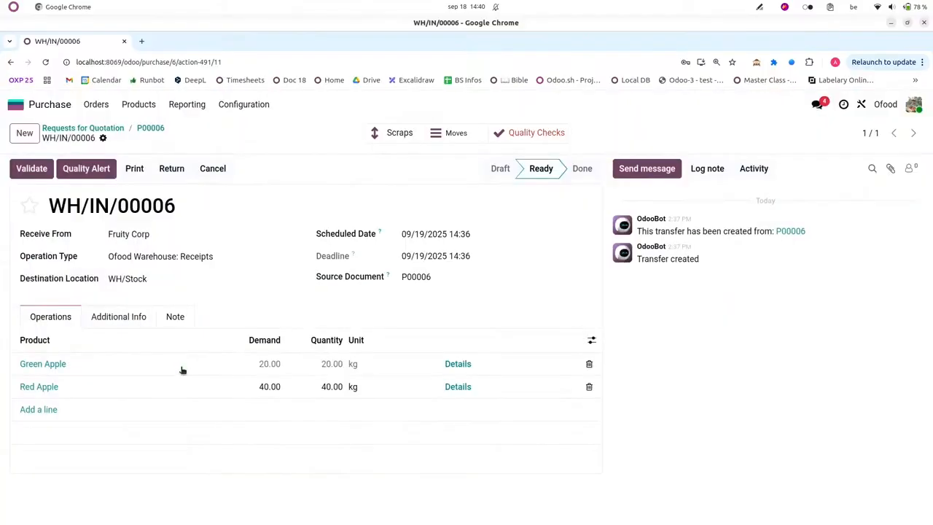
click(28, 167)
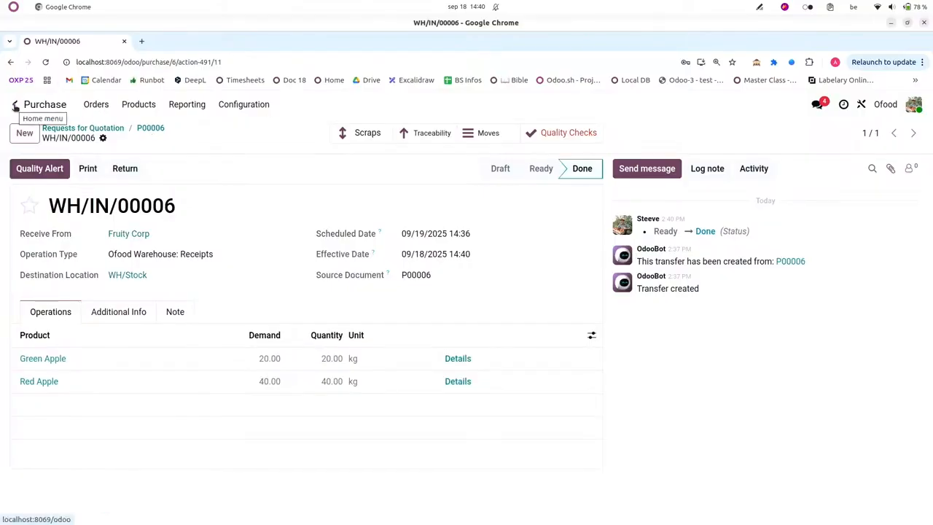
Look up the lots and serial numbers in Inventory, filtered only by Expiration Alerts.
click(16, 106)
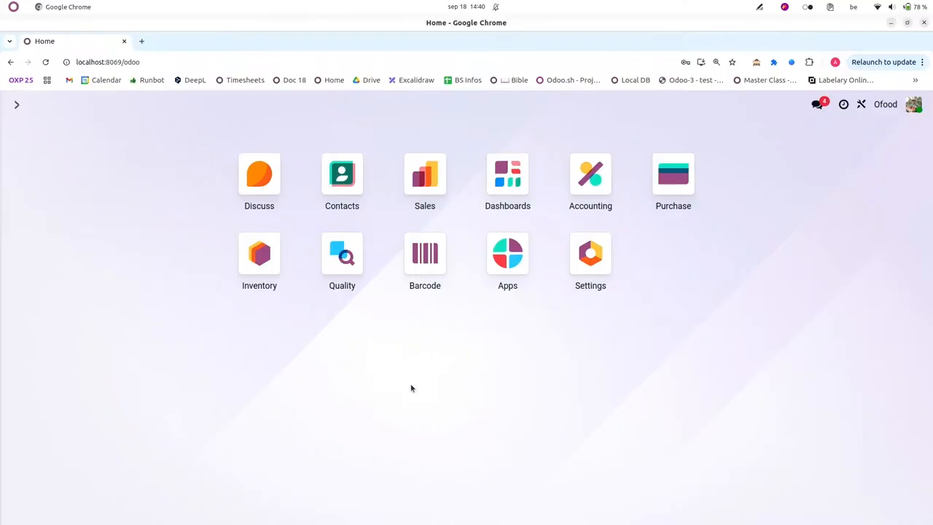
click(261, 262)
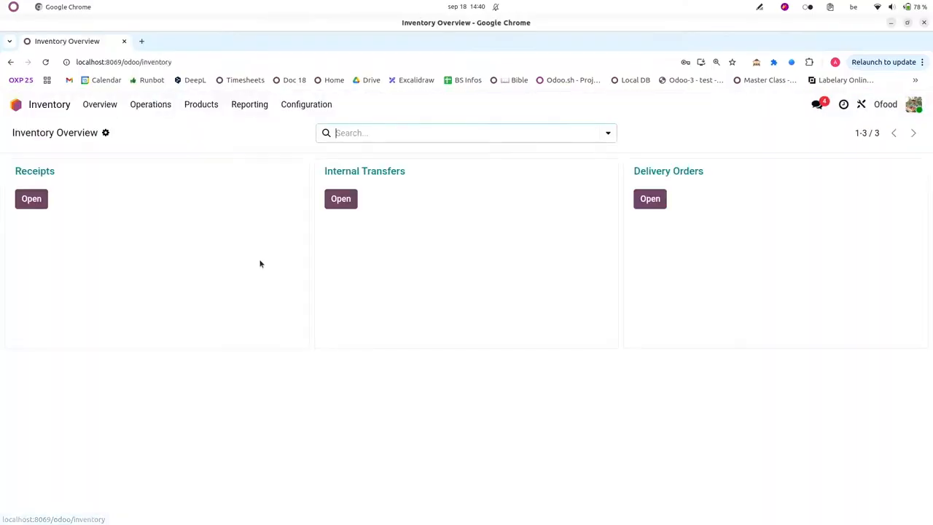
click(197, 106)
click(218, 144)
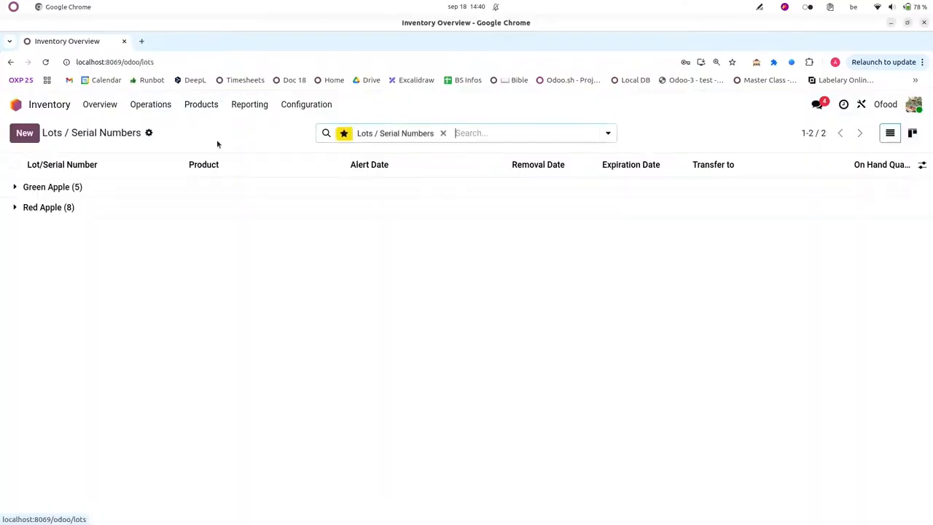
click(608, 132)
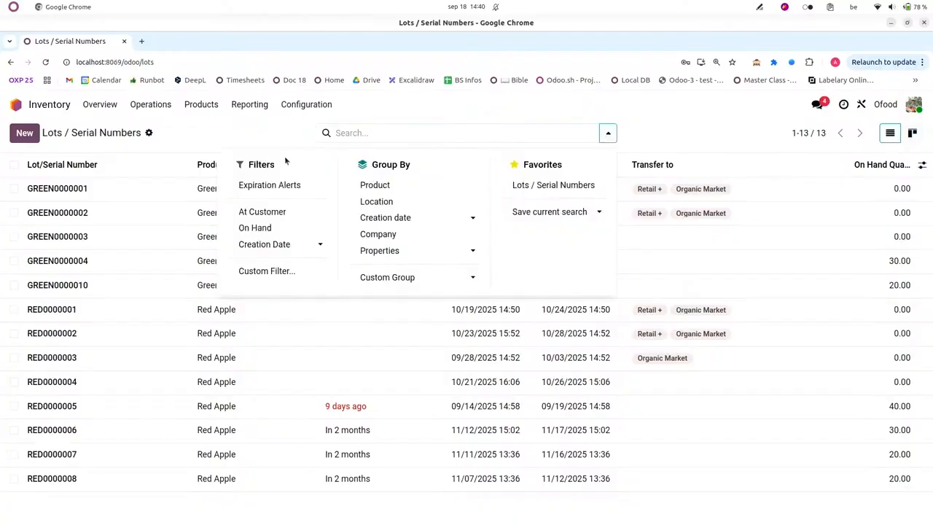
click(263, 187)
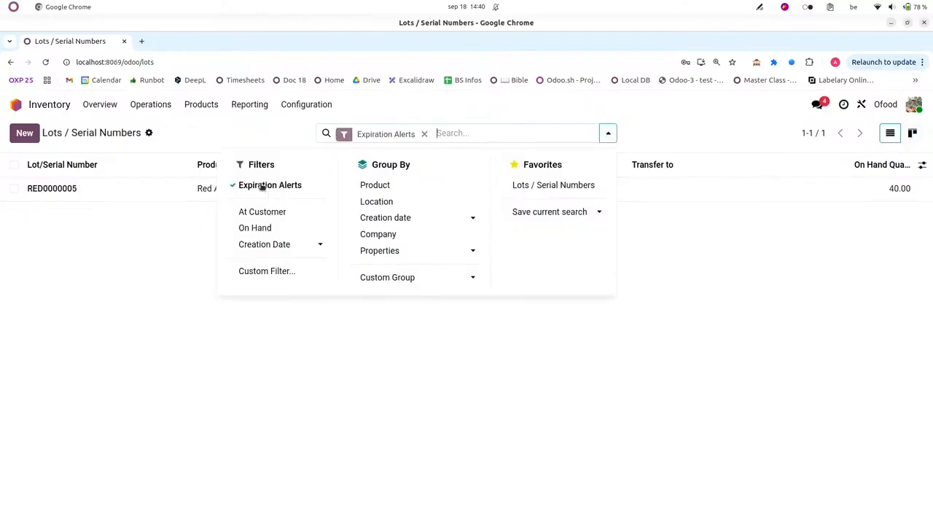
click(201, 320)
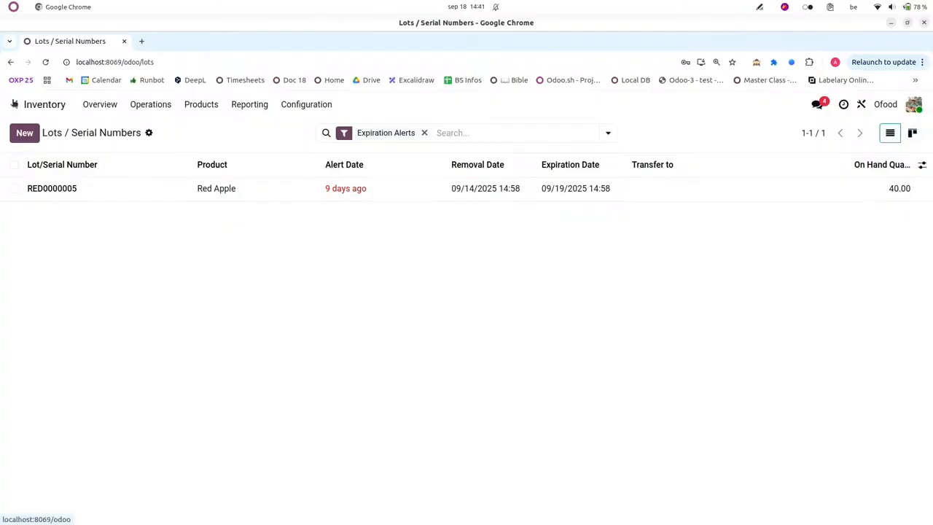
Create a new sales quotation for the customer Retail +.
click(14, 105)
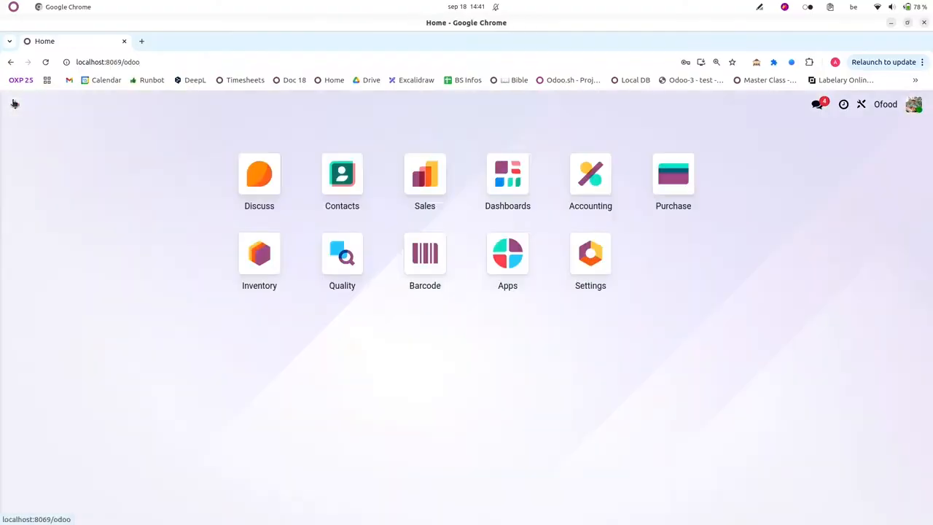
click(425, 175)
click(24, 135)
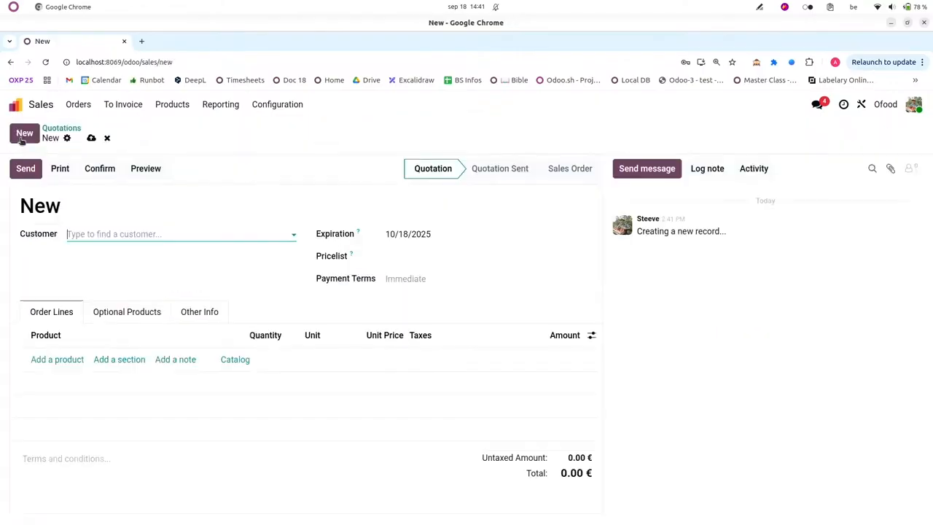
click(92, 231)
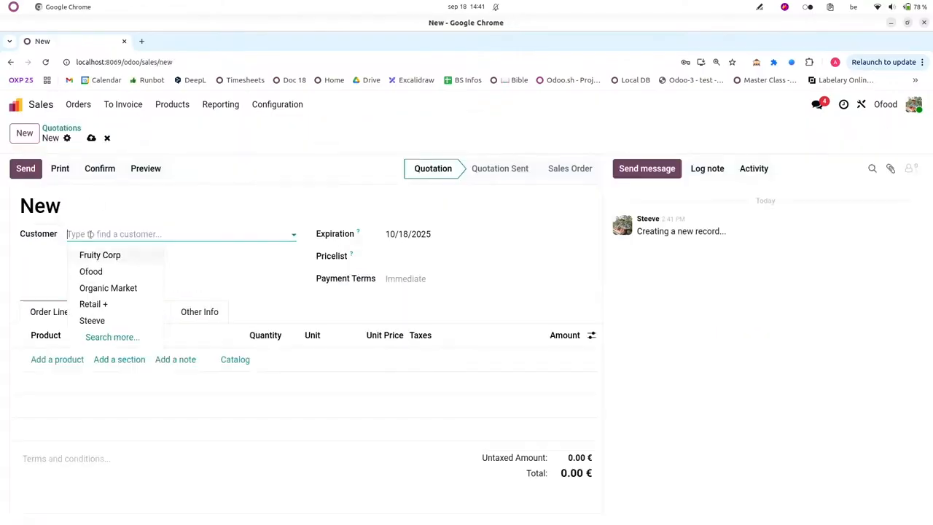
click(115, 306)
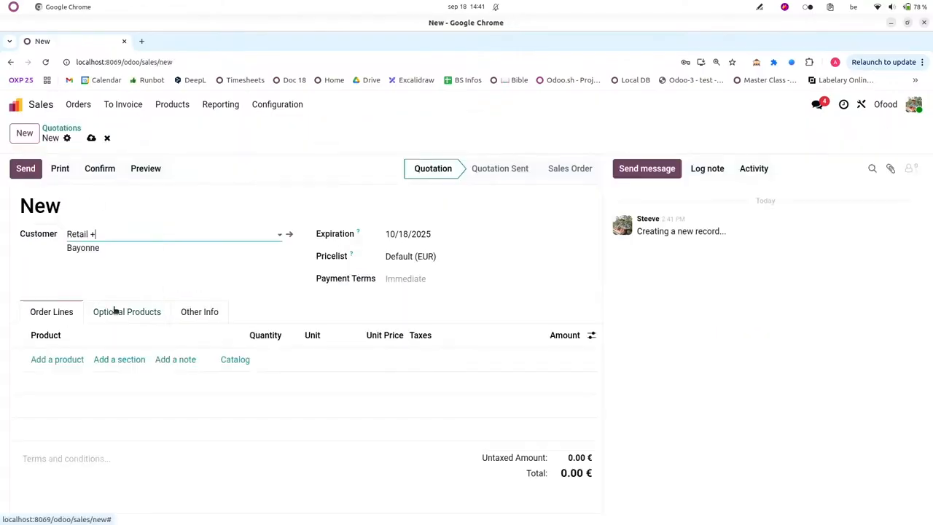
Add Red Apple to the quotation's order lines with a quantity of 55 kg.
click(60, 358)
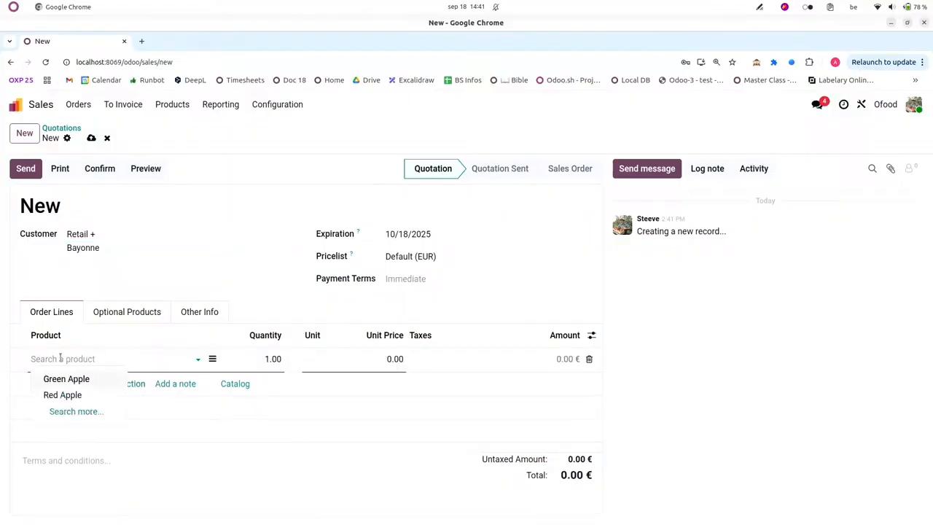
click(55, 396)
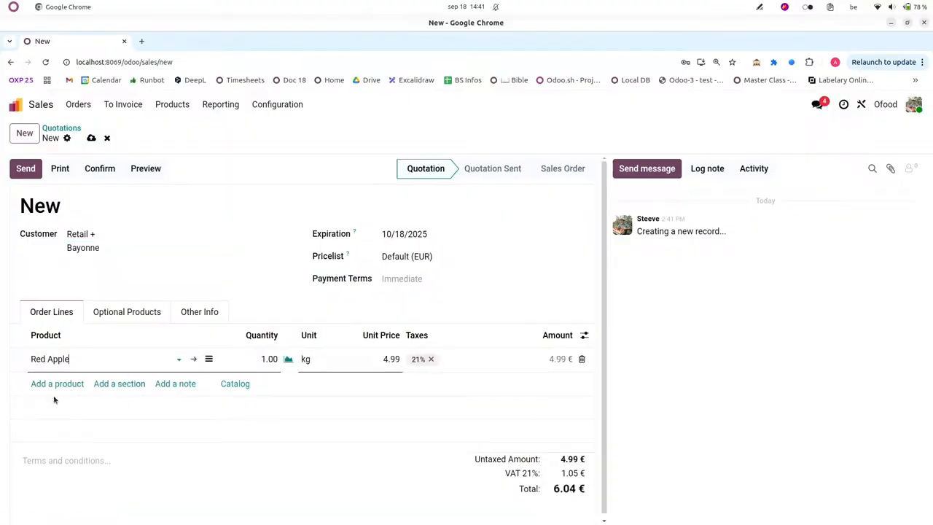
click(269, 358)
text(55)
click(290, 461)
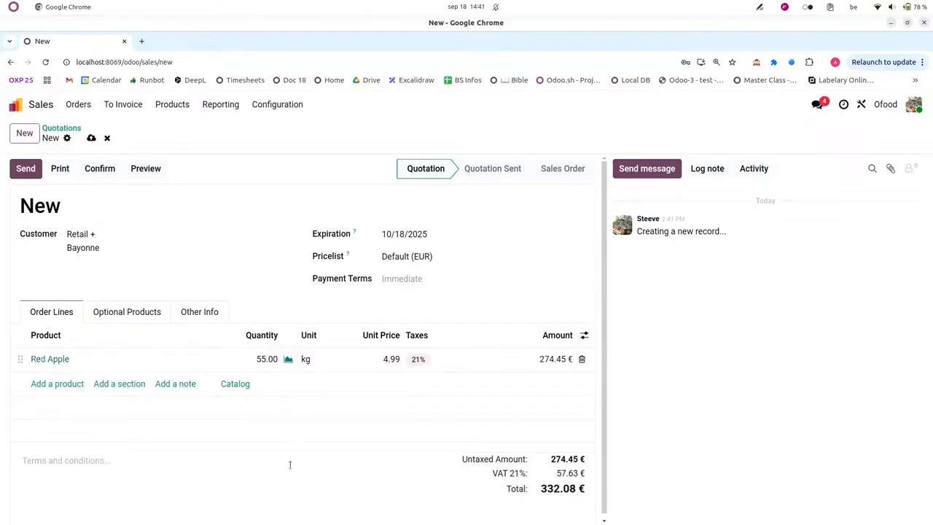
Examine the Red Apple line's fresh stock availability and its forecasted report, including the quantity to remove, and return to the quotation.
click(288, 361)
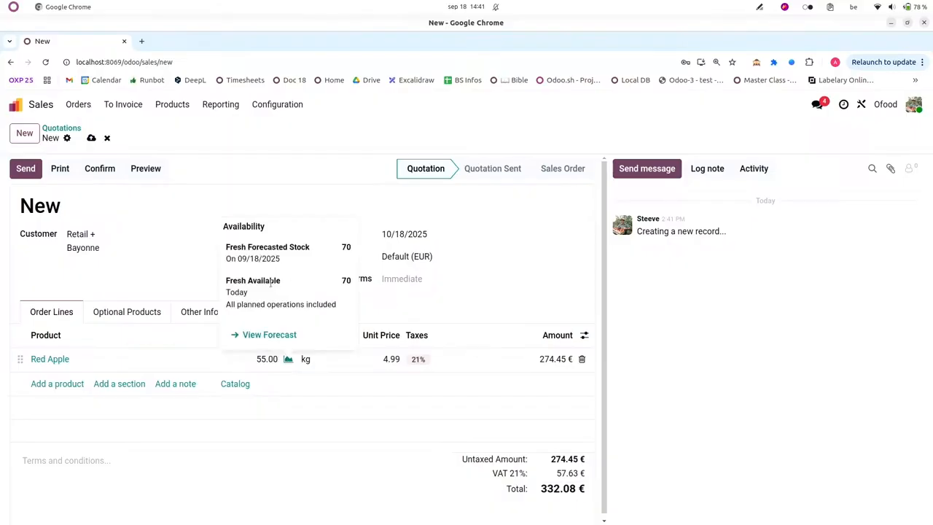
drag(227, 280, 354, 284)
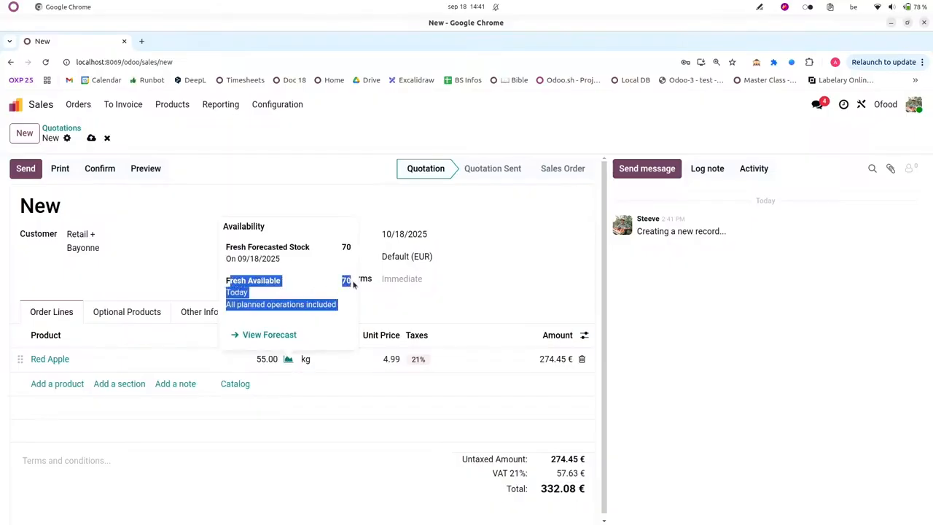
click(330, 424)
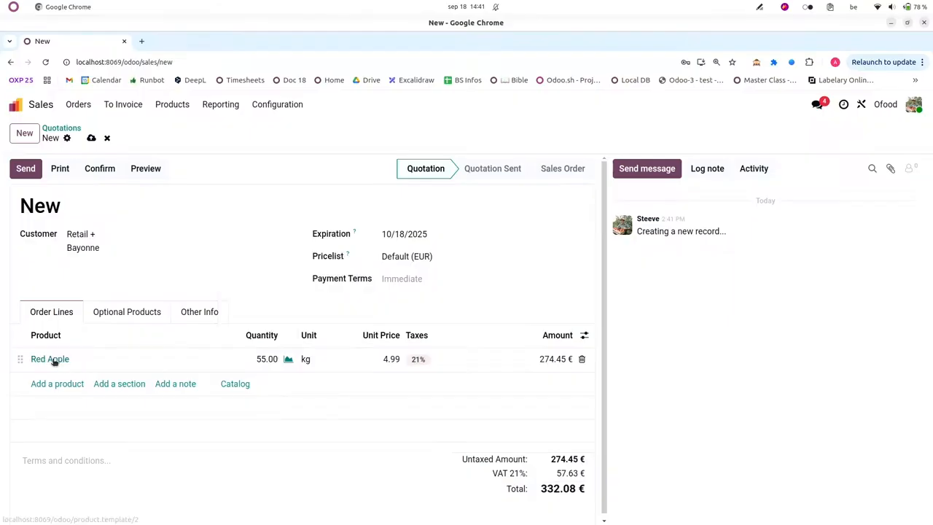
click(289, 360)
click(261, 337)
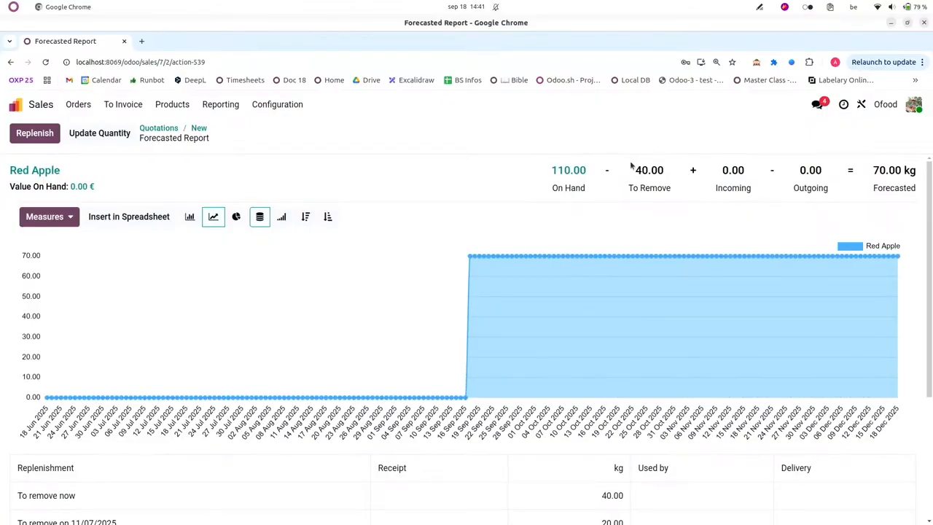
drag(635, 174, 664, 171)
click(199, 129)
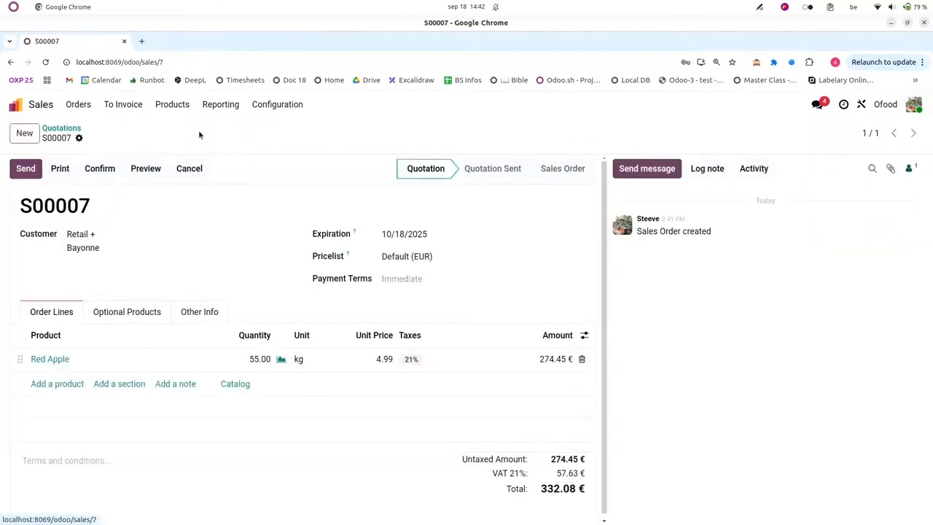
click(281, 358)
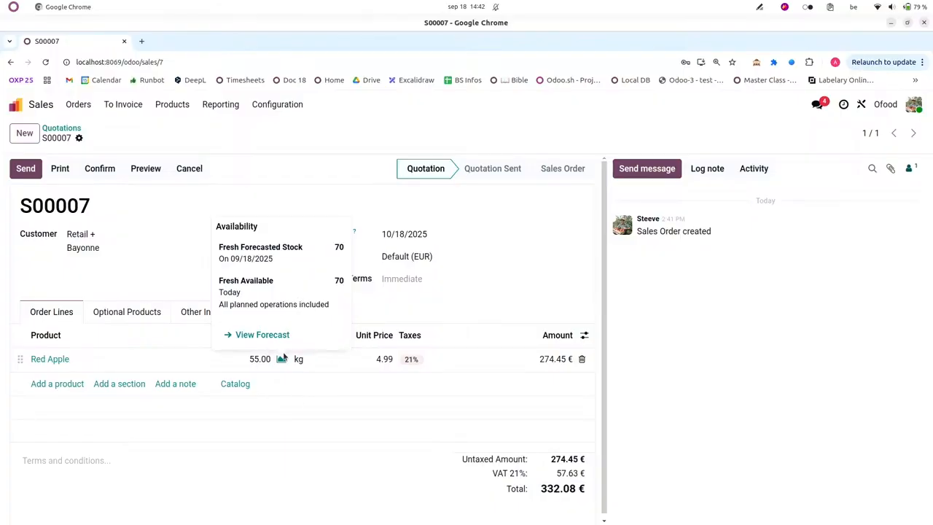
Set the Red Apple quantity on the order line to 80 kg.
click(258, 358)
text(80)
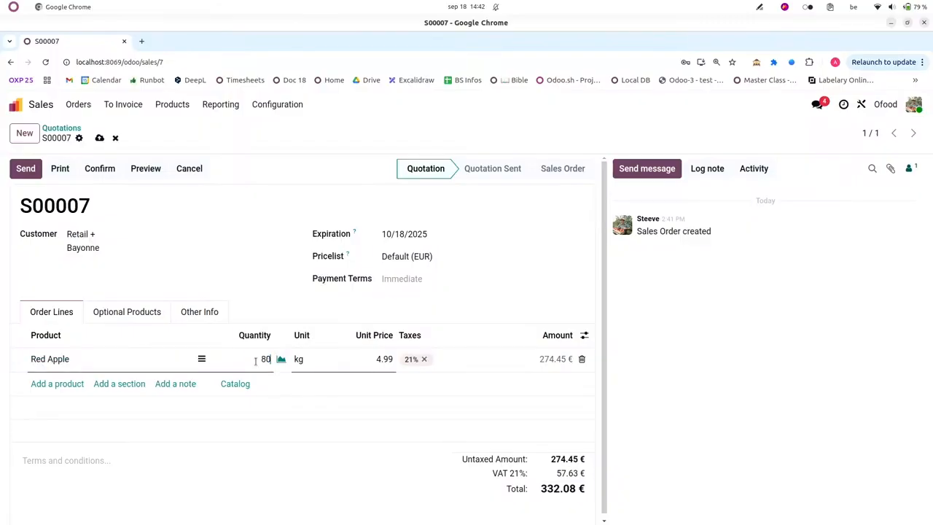
click(354, 498)
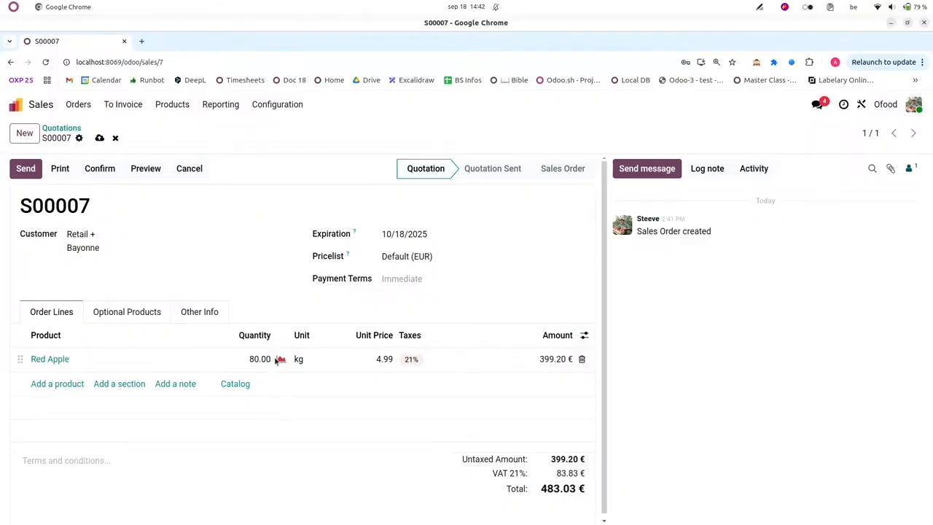
Set the Red Apple order line's quantity to 55 kg and confirm the quotation as a sales order.
click(259, 358)
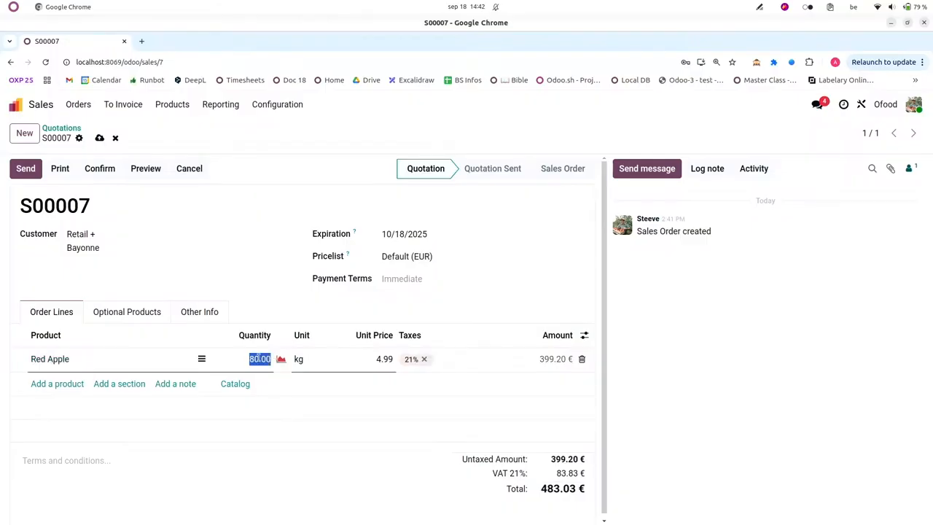
text(55)
click(252, 476)
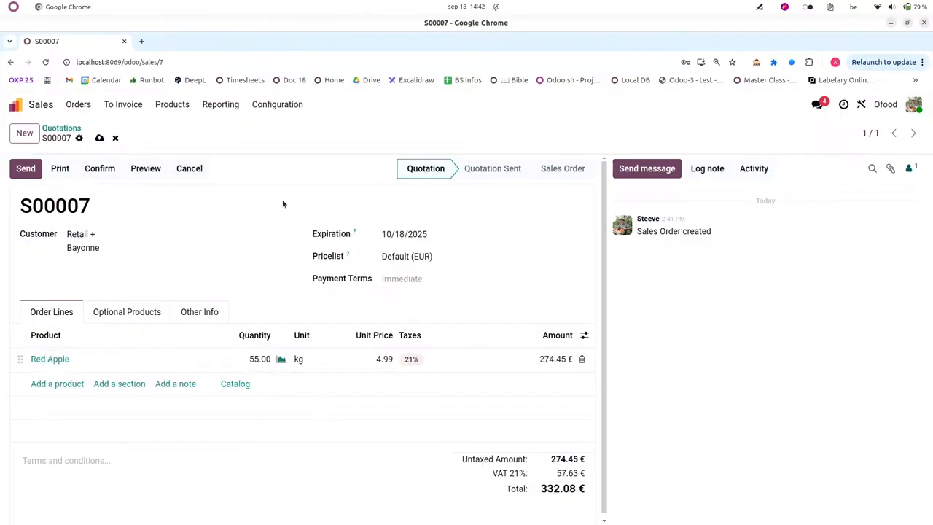
click(106, 168)
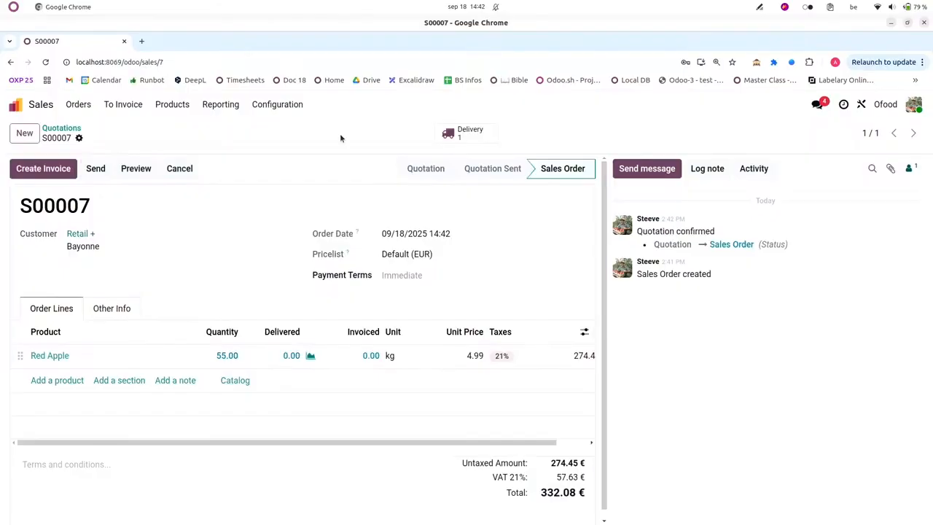
In the order's delivery, set the picked quantities to 15 kg for lot RED0000007 and 20 kg for RED0000006, and validate the delivery.
click(471, 134)
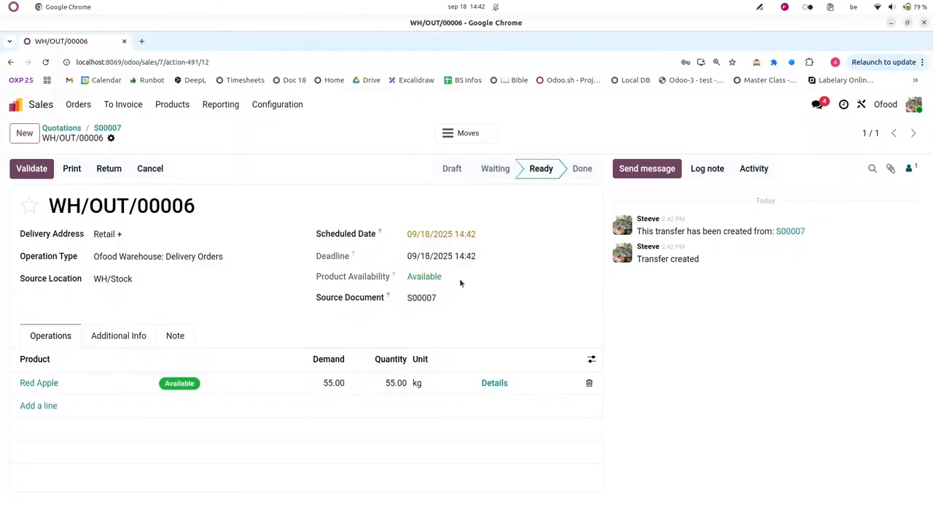
click(495, 383)
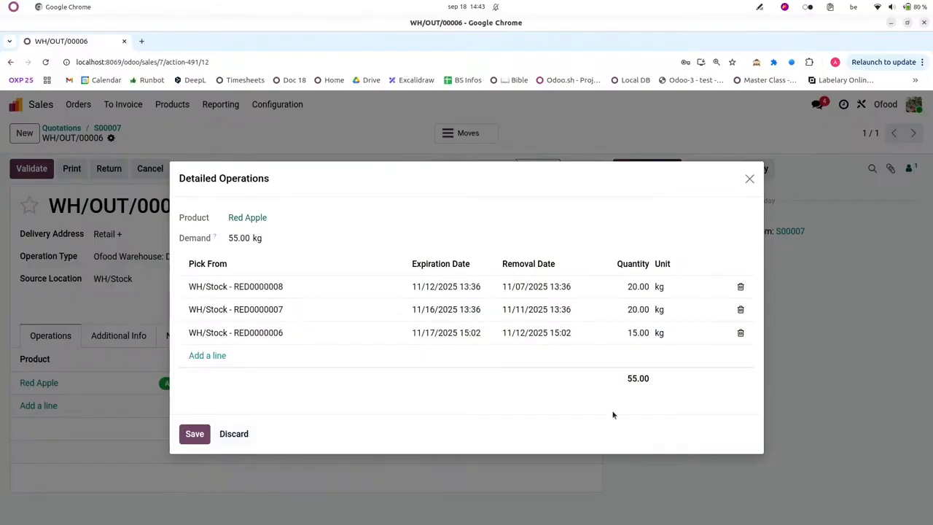
click(638, 311)
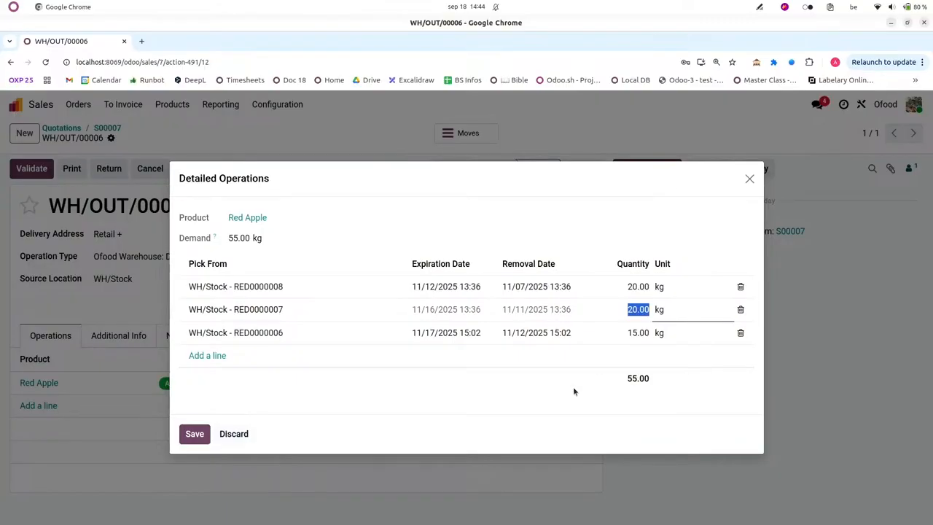
text(15)
key(shift+Tab)
click(640, 333)
text(20)
click(591, 381)
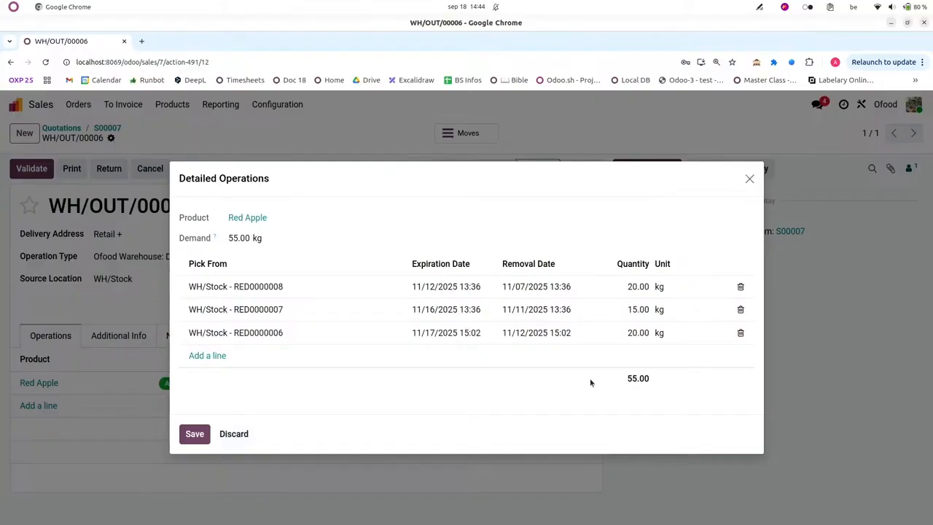
click(194, 435)
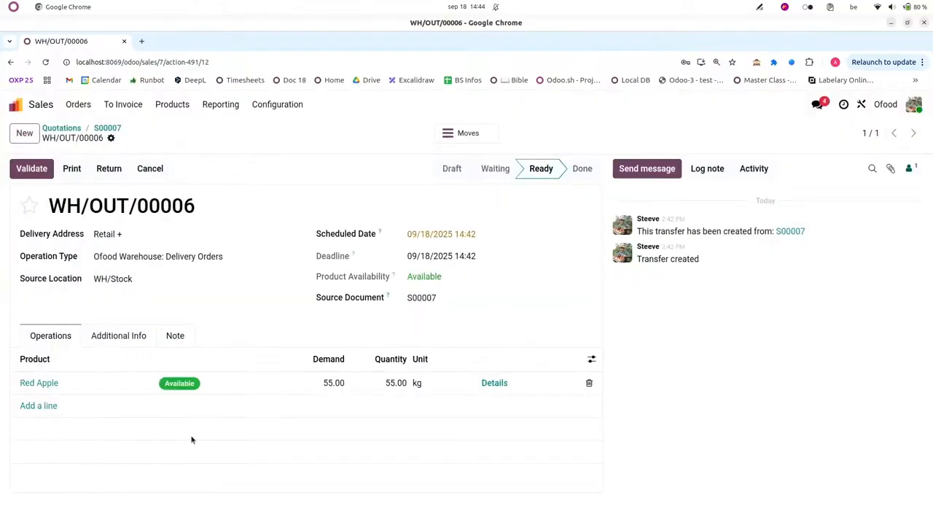
click(31, 175)
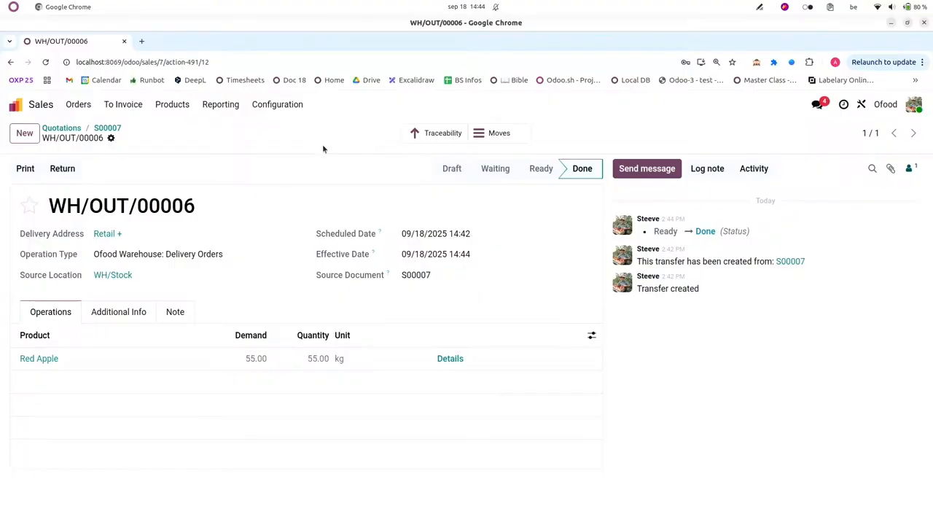
Examine the delivery's traceability report, tracing lot RED0000006 back to its incoming receipt.
click(427, 136)
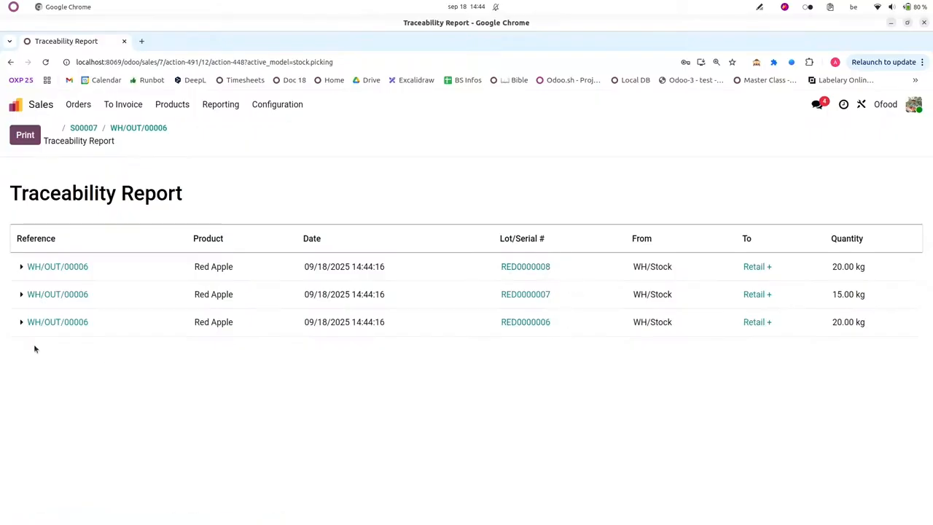
click(19, 325)
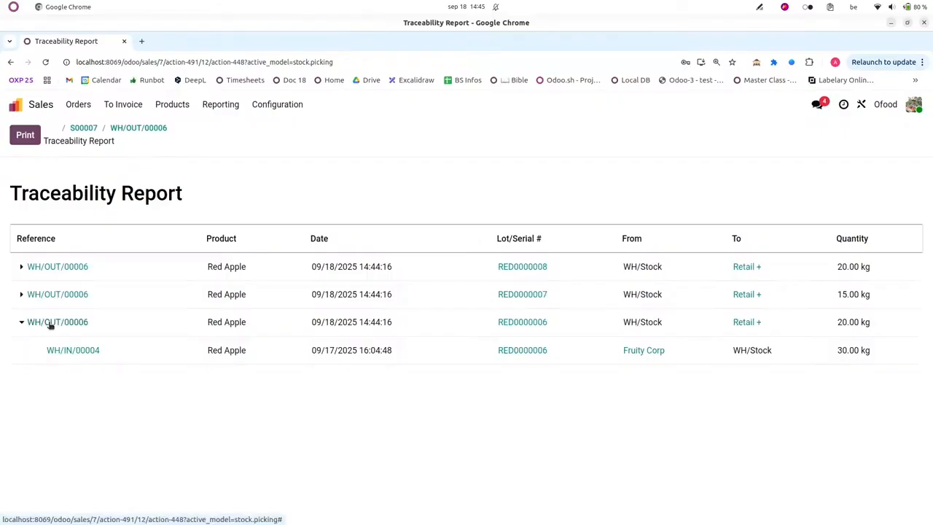
click(21, 323)
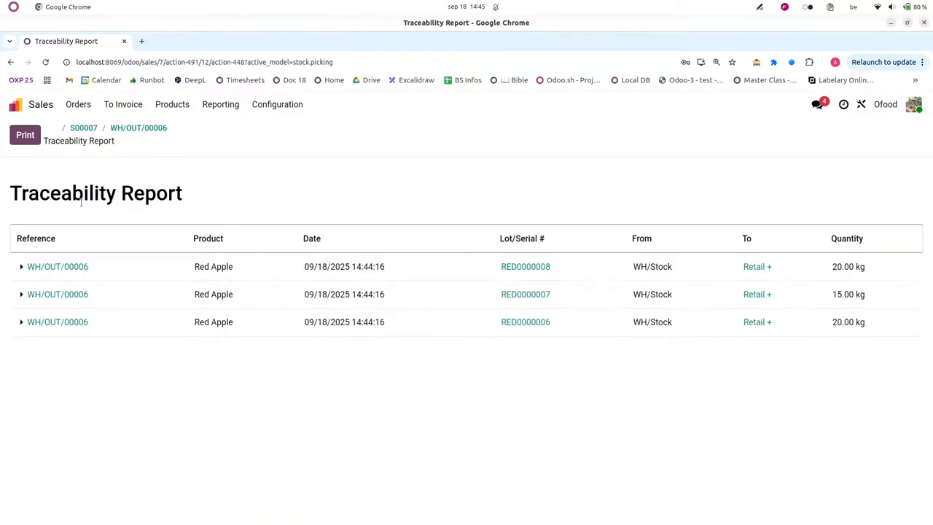
View all lots delivered to the Retail + contact as an ungrouped list.
click(16, 104)
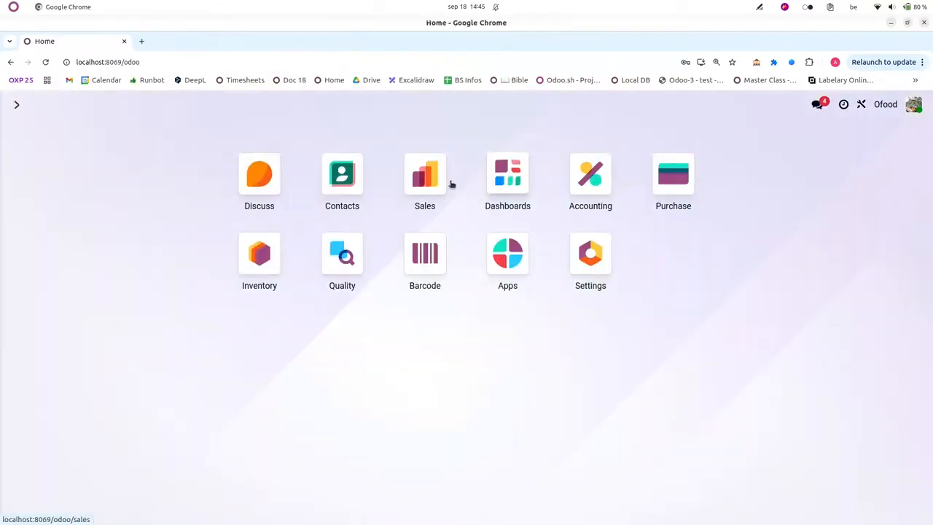
click(335, 176)
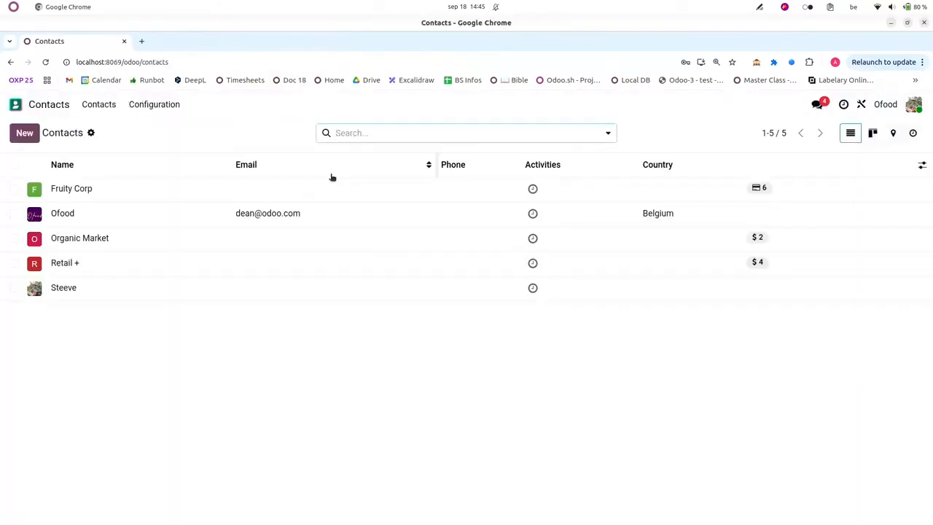
click(61, 264)
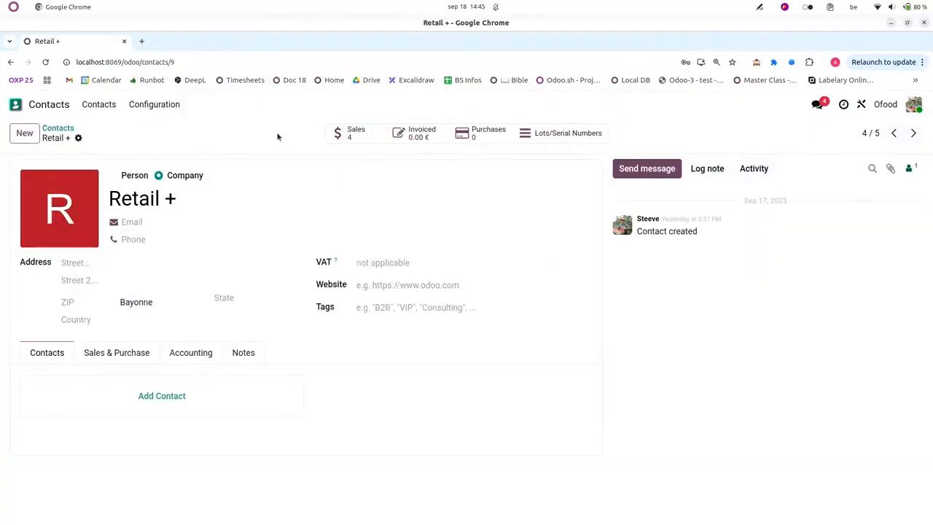
click(567, 134)
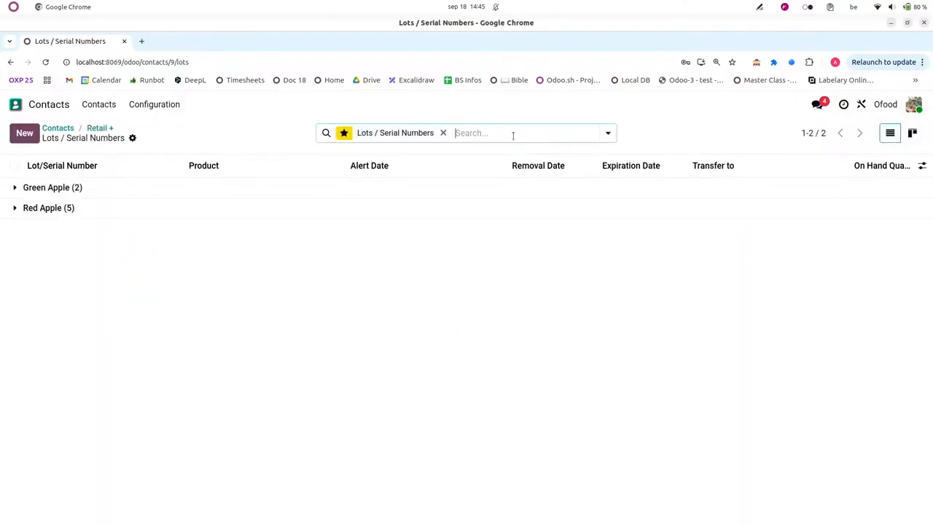
click(443, 133)
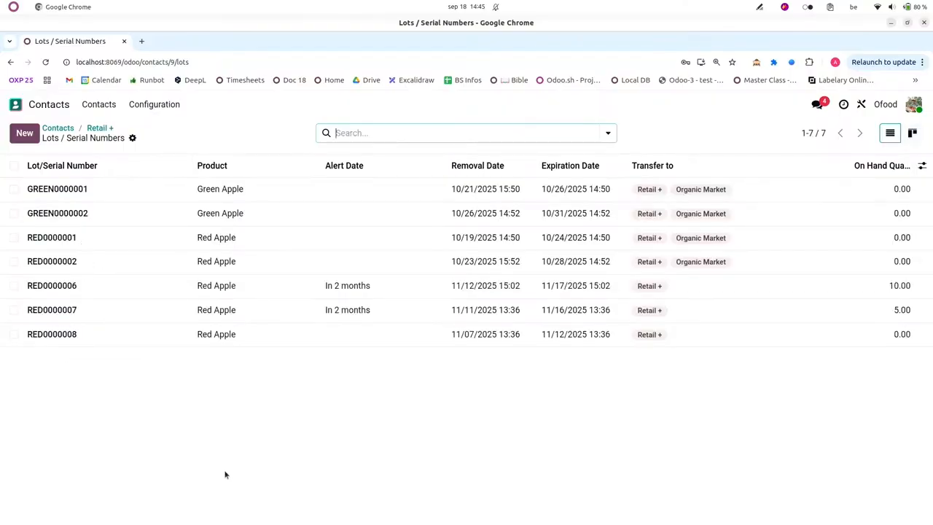
List all lots and serial numbers in Inventory without grouping, and view the sales orders linked to Red Apple lot RED0000002.
click(16, 105)
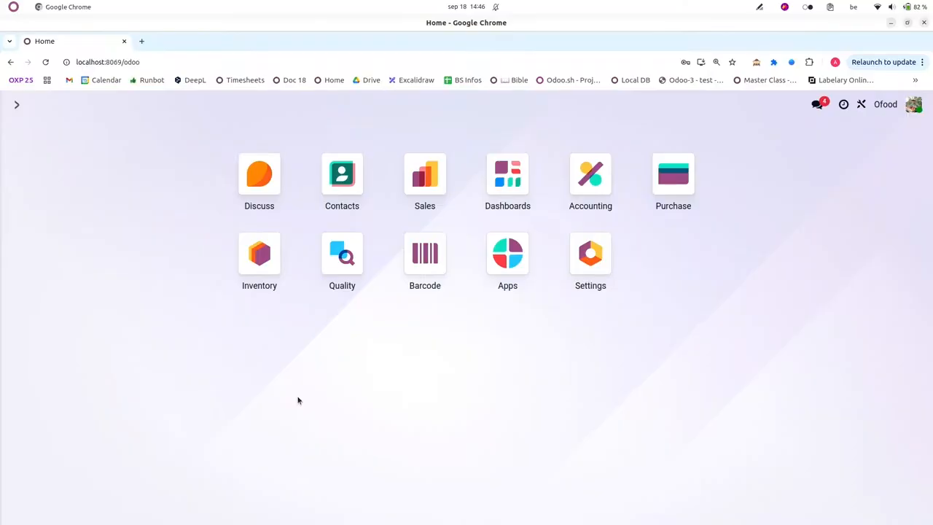
click(258, 253)
click(199, 110)
click(235, 144)
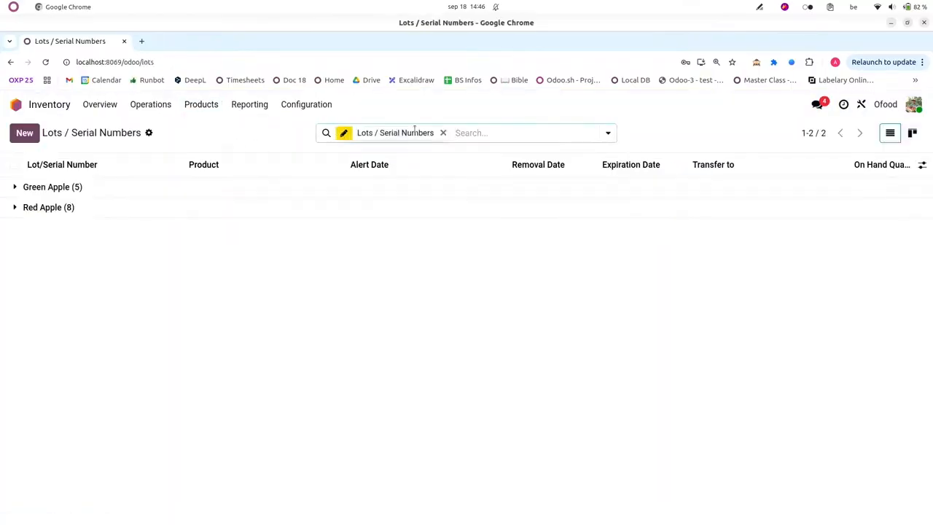
click(442, 133)
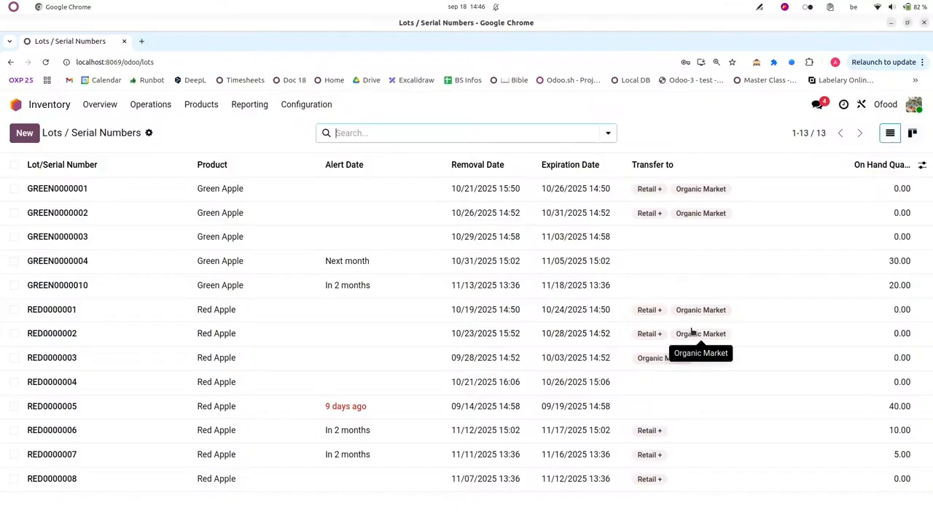
click(87, 335)
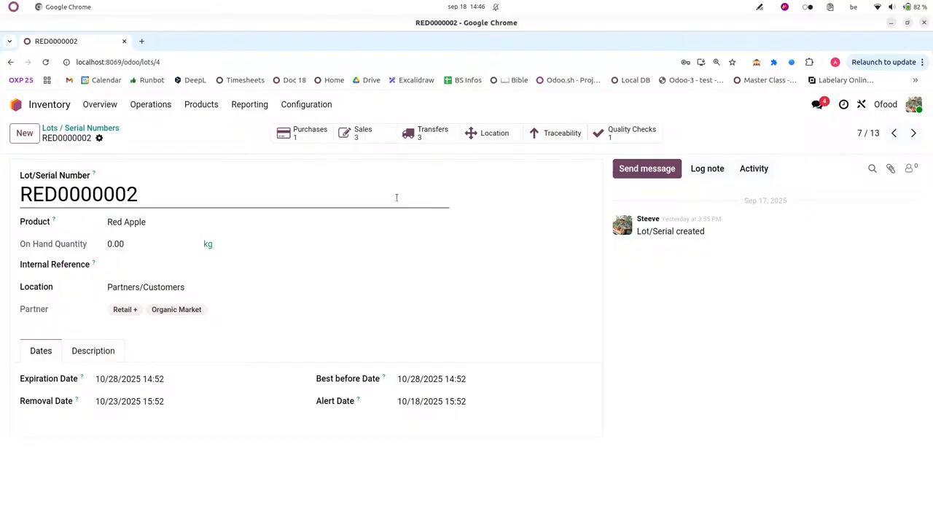
click(362, 136)
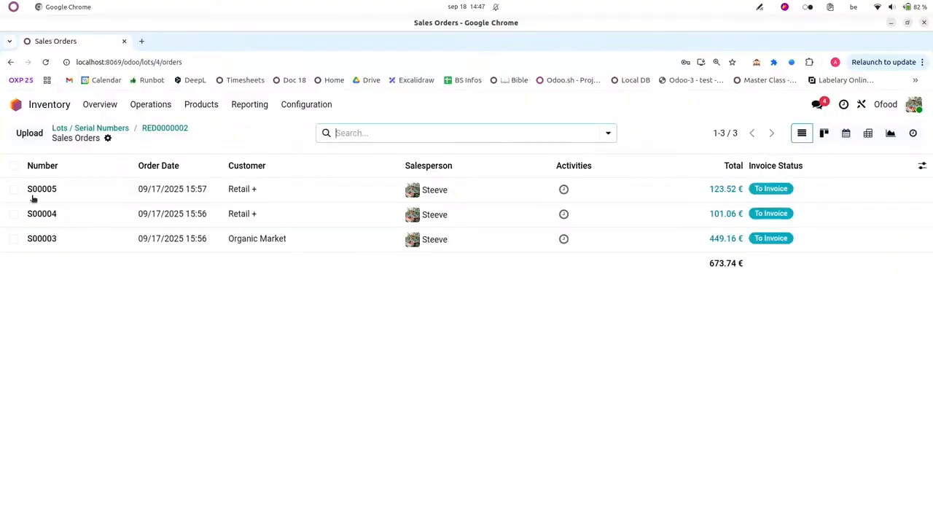
Open a group email for all sales orders linked to lot RED0000002 and close it without sending.
click(14, 167)
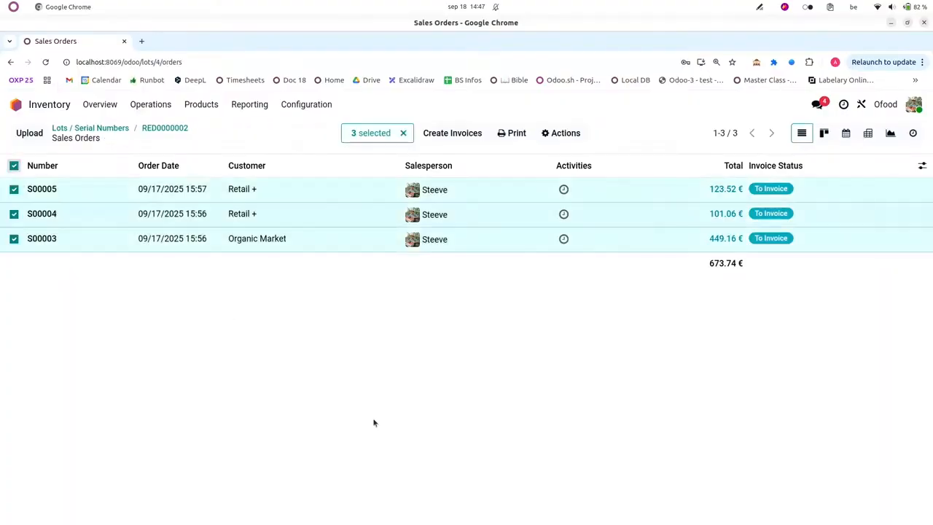
click(566, 134)
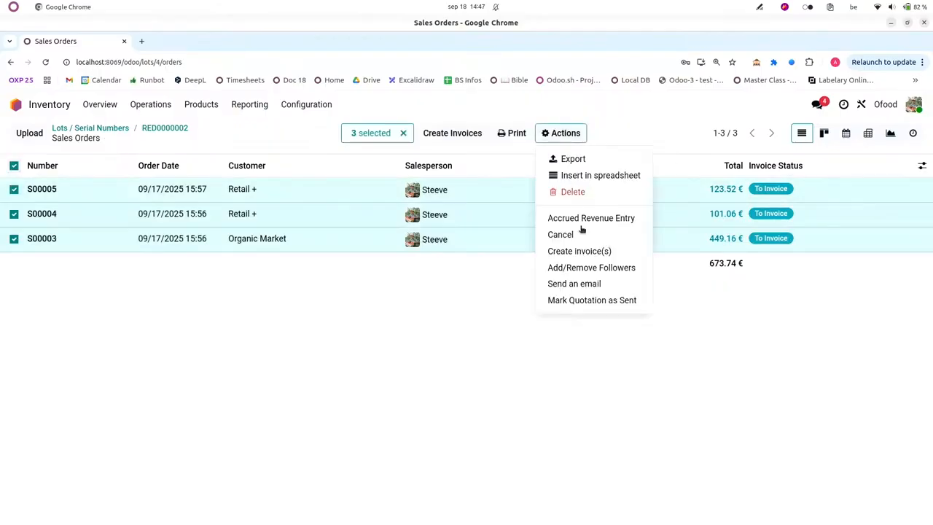
click(575, 285)
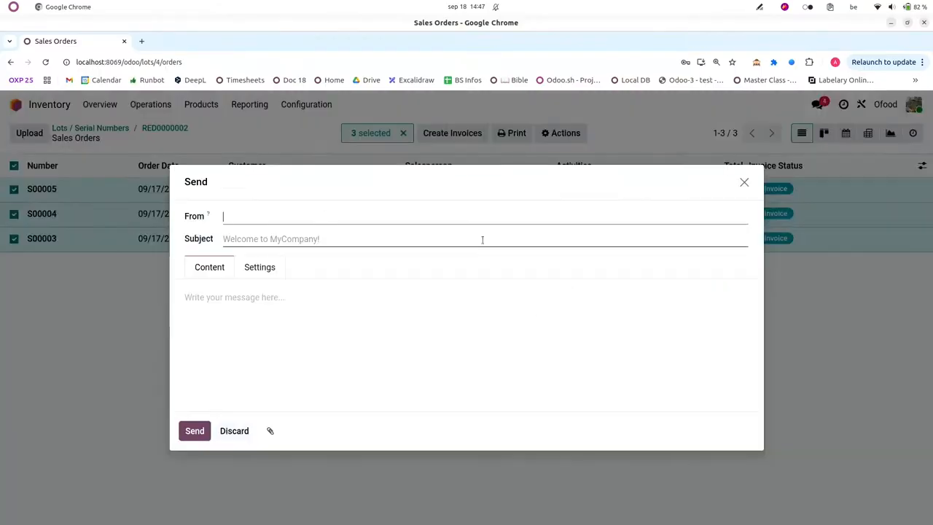
click(744, 182)
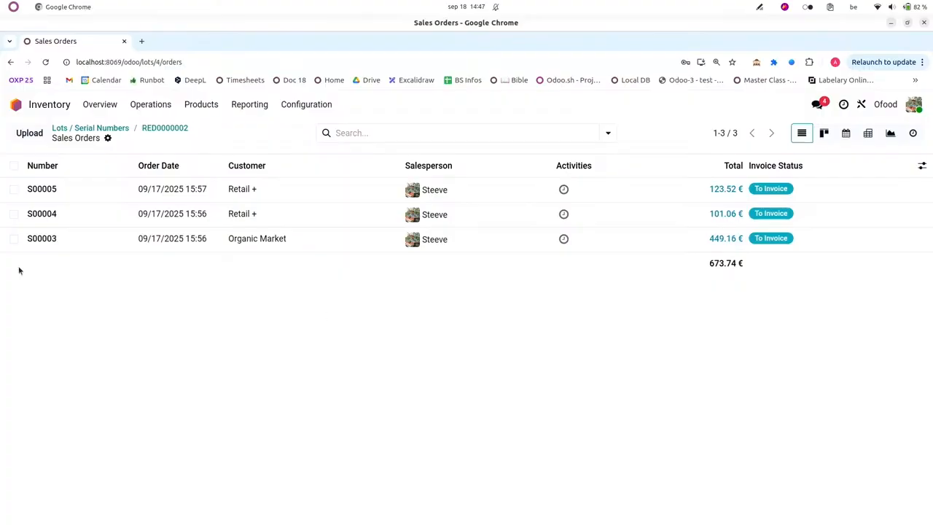
click(15, 104)
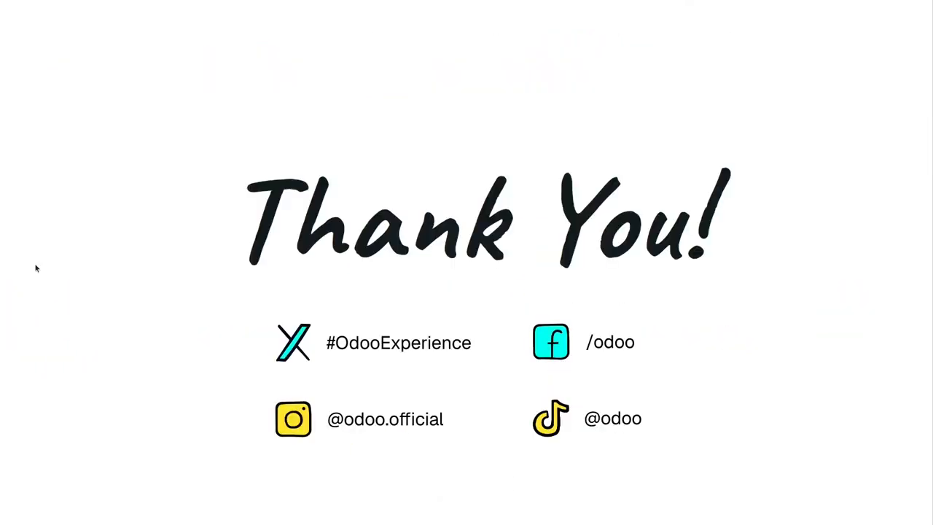
key(Right)
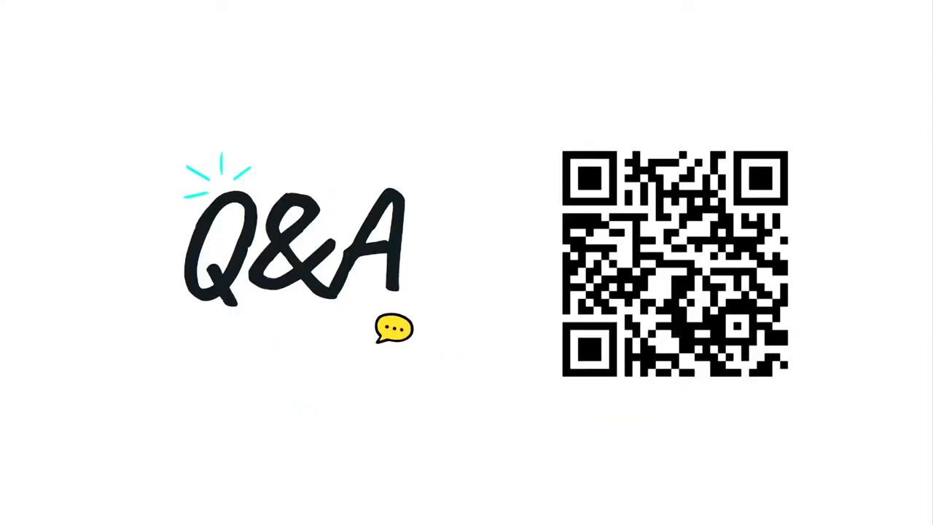